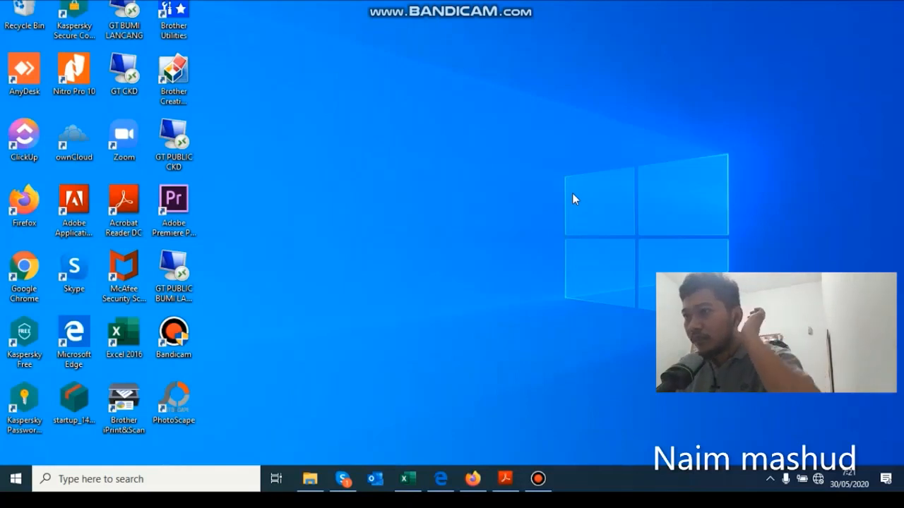
# Switch to Firefox and read the Facebook post's comment thread about rejecting duplicate KK numbers in a data list.
pyautogui.click(545, 489)
pyautogui.click(545, 489)
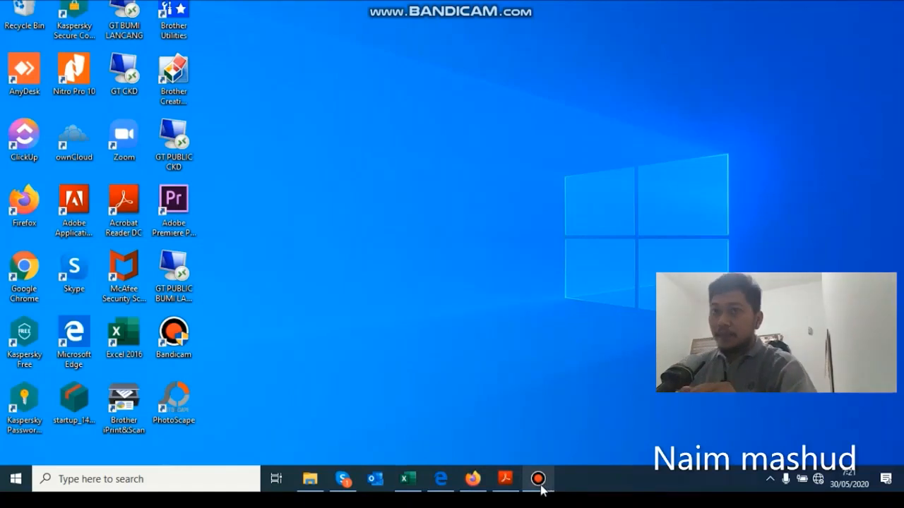
pyautogui.moveTo(471, 484)
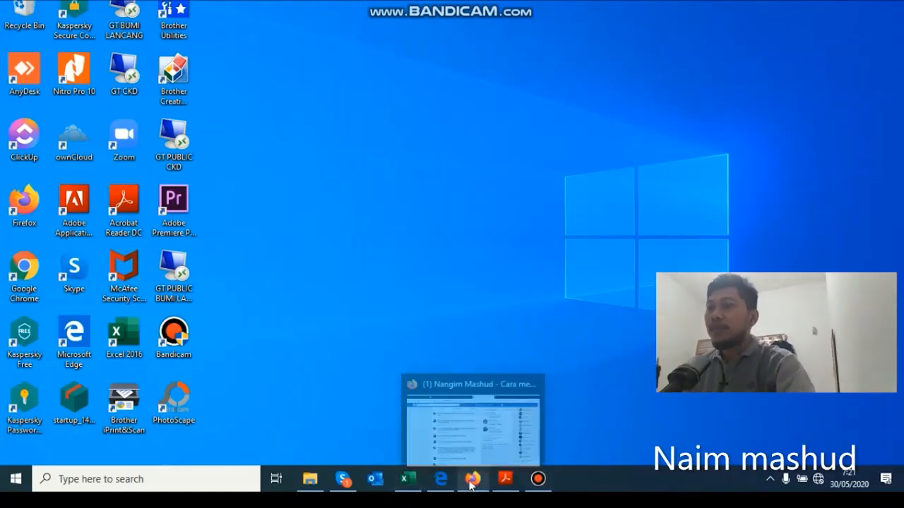
pyautogui.click(471, 480)
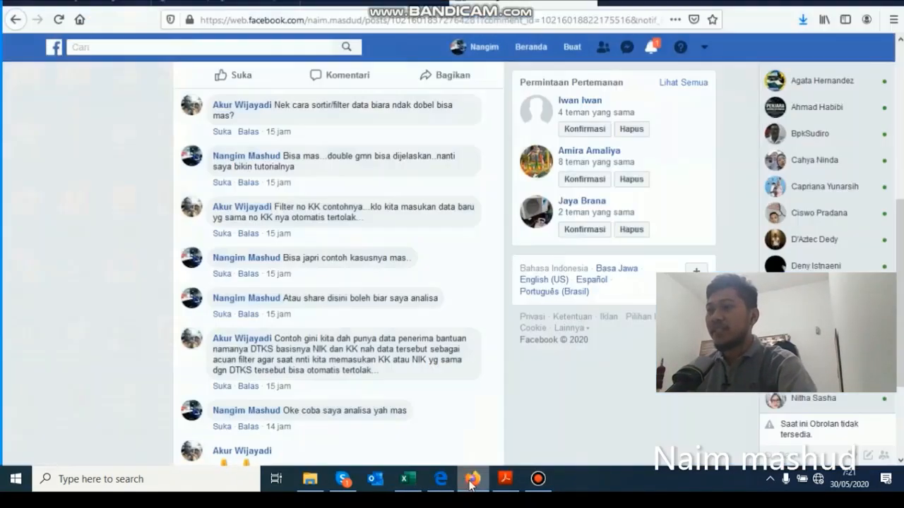
pyautogui.scroll(5, 434, 384)
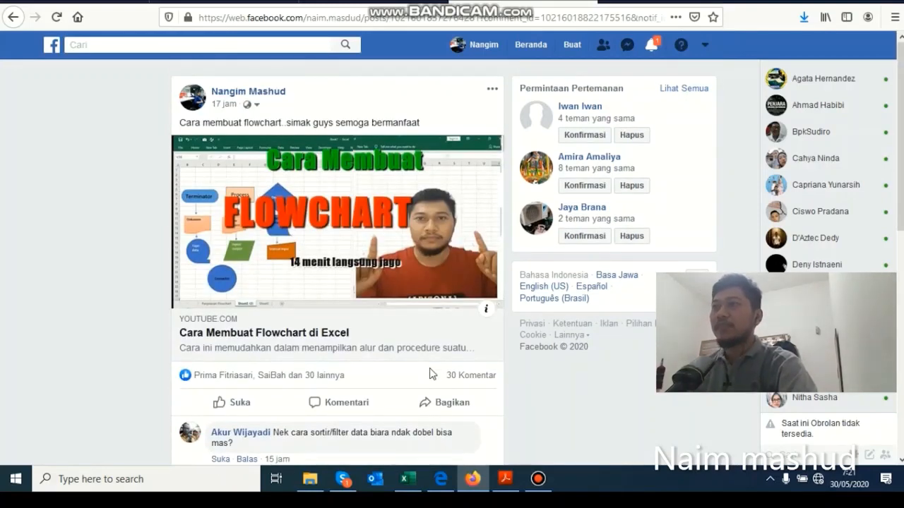
pyautogui.scroll(-2, 432, 374)
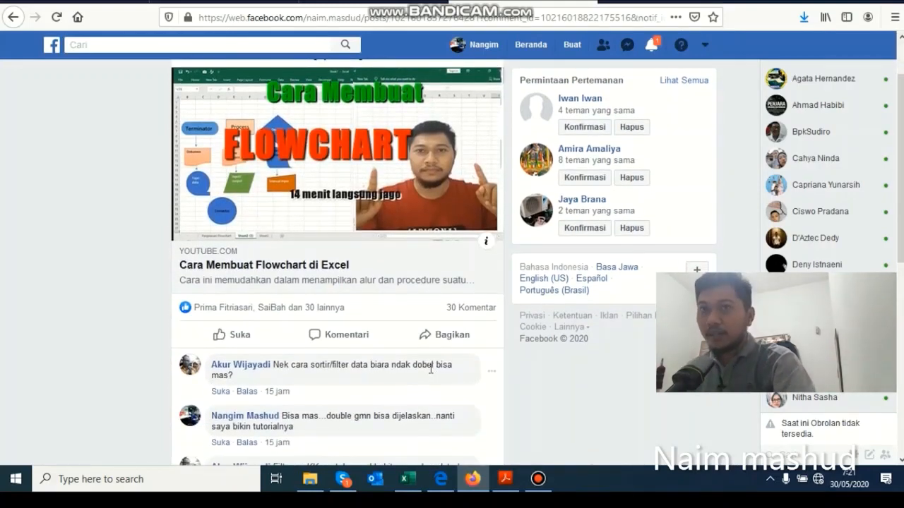
pyautogui.scroll(-2, 430, 369)
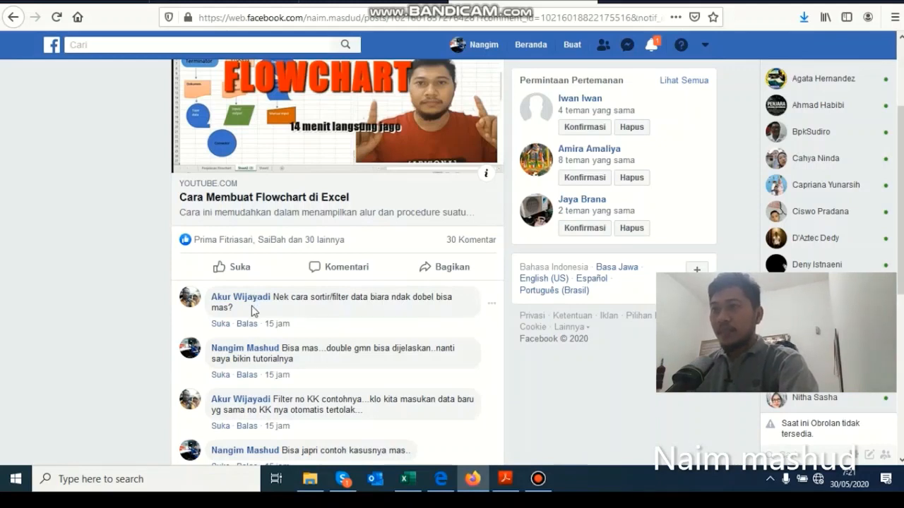
pyautogui.moveTo(261, 274)
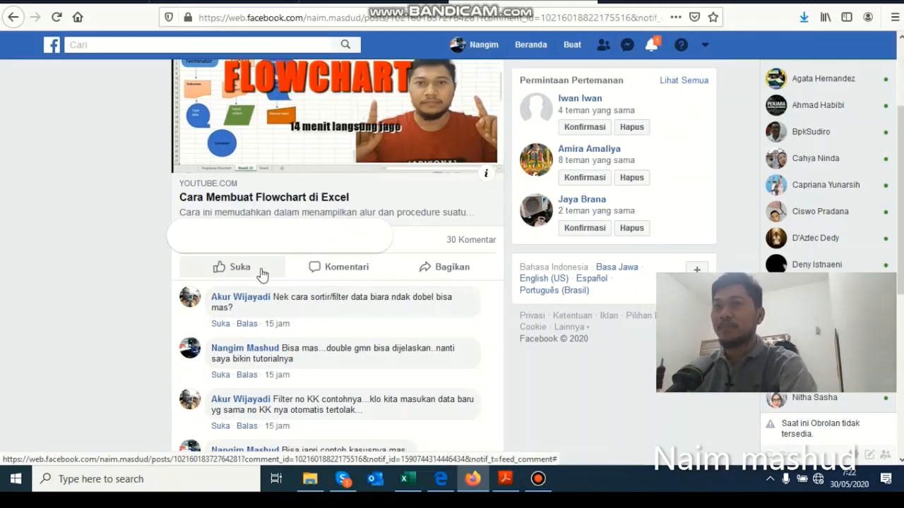
pyautogui.scroll(-1, 263, 274)
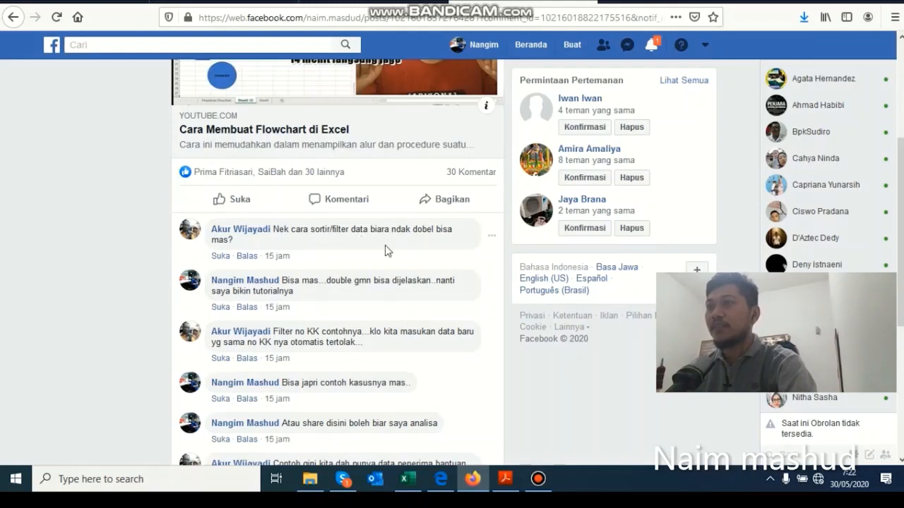
pyautogui.scroll(-4, 385, 250)
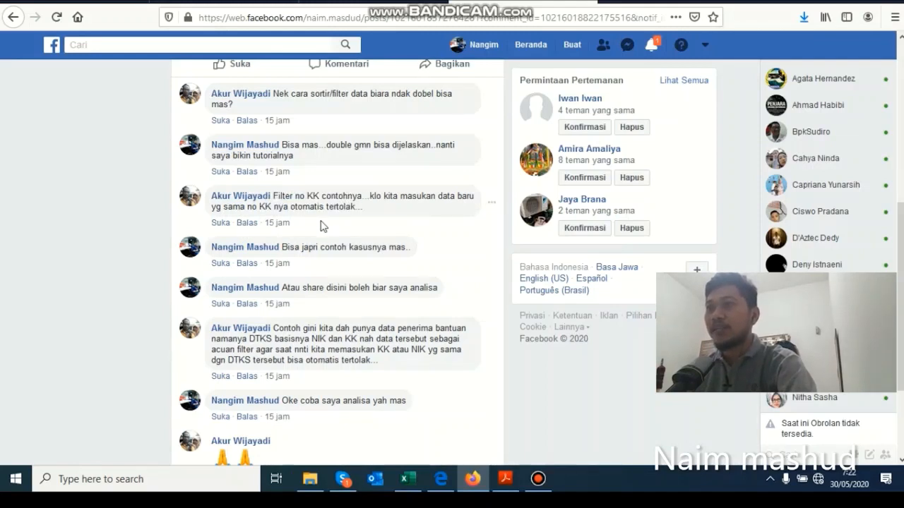
pyautogui.scroll(-2, 317, 229)
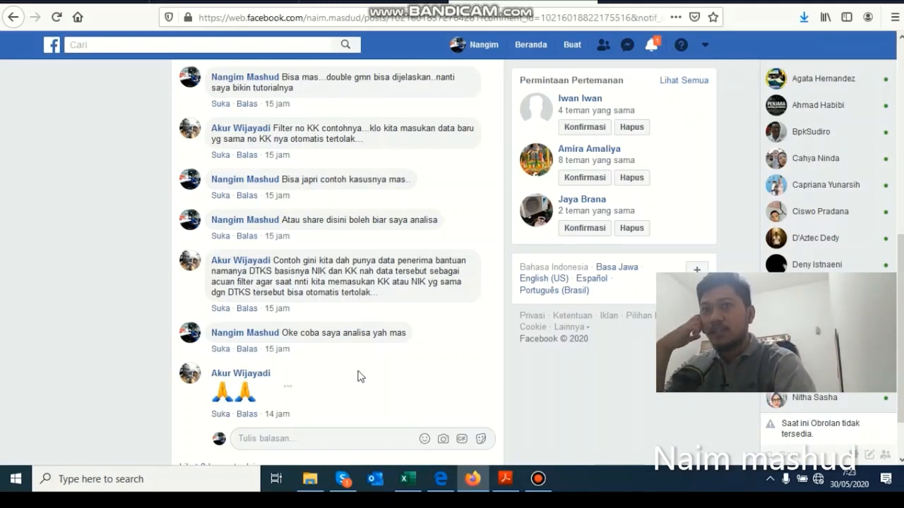
# Switch to the Book2 workbook in Excel, maximize it and examine the recipient table's title, numbering and Nomor Kartu Keluarga column.
pyautogui.click(412, 482)
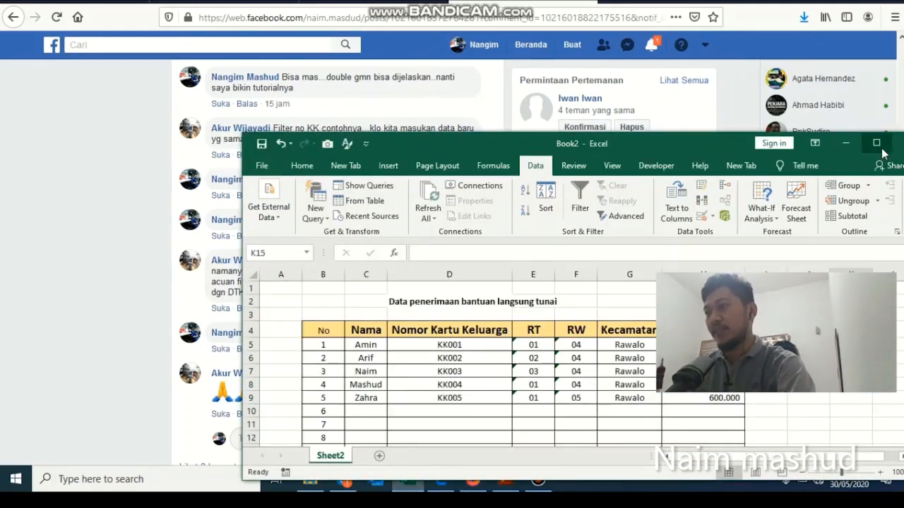
pyautogui.click(876, 143)
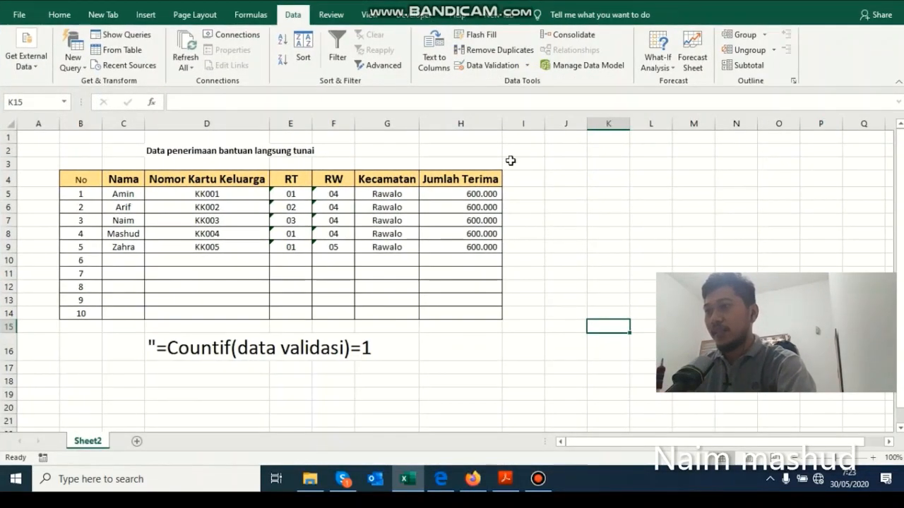
pyautogui.click(183, 153)
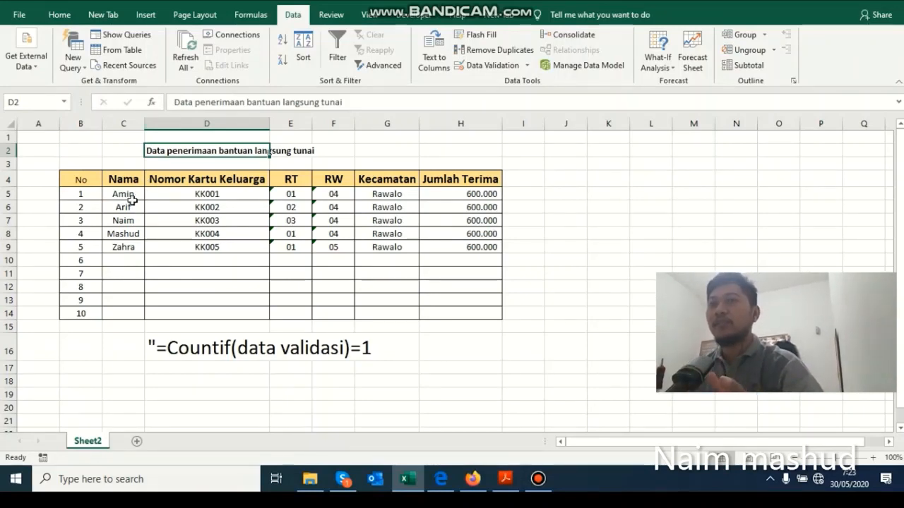
pyautogui.click(82, 261)
pyautogui.click(80, 311)
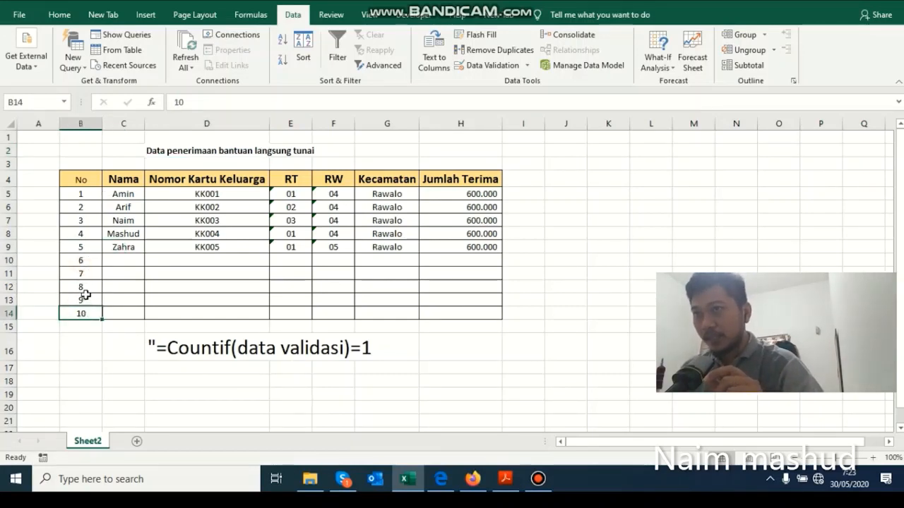
pyautogui.doubleClick(208, 195)
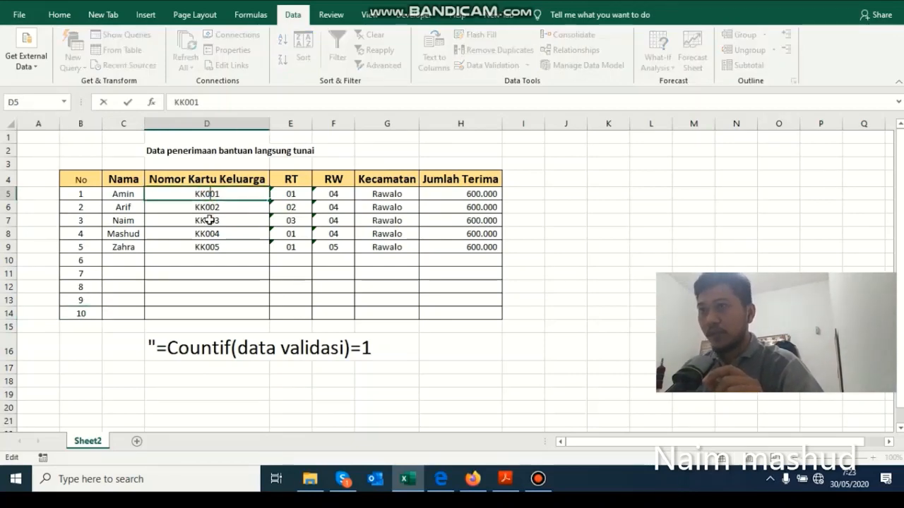
pyautogui.click(215, 216)
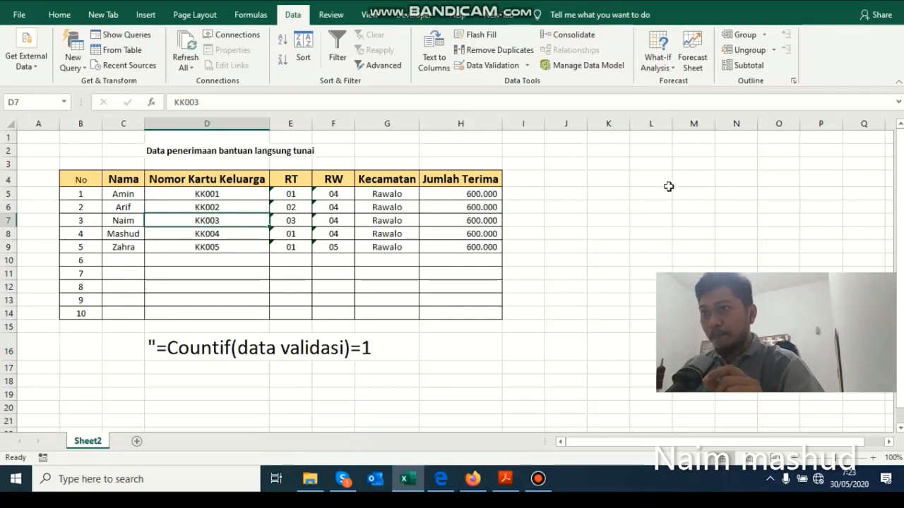
pyautogui.doubleClick(212, 194)
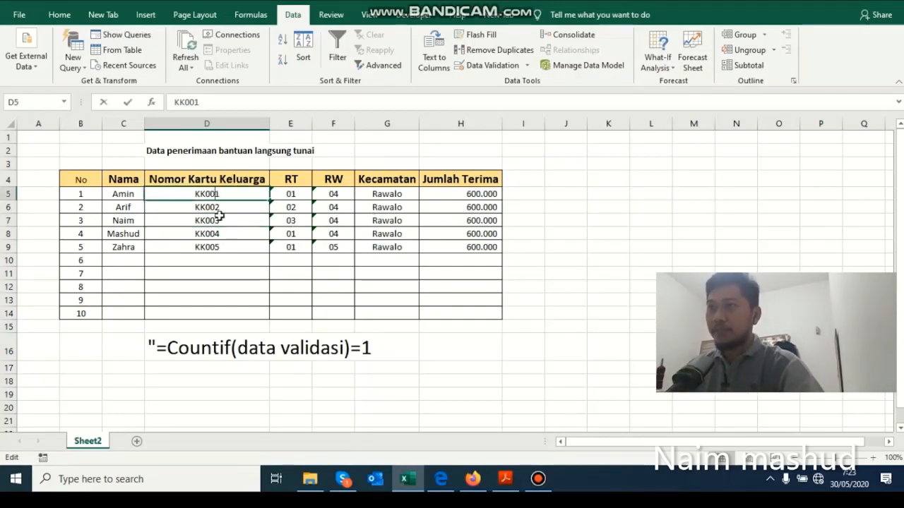
# Test entering the first record's family card number again in cell D10, and clear the cell.
pyautogui.click(219, 258)
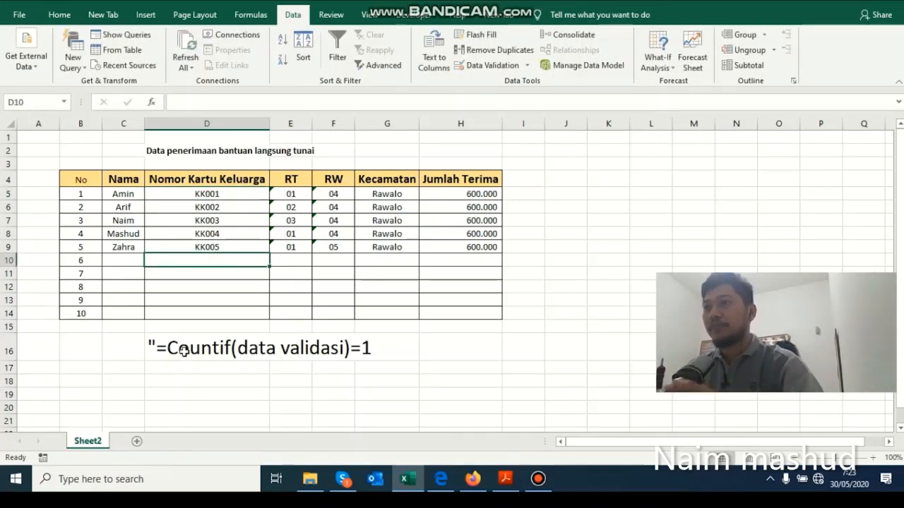
pyautogui.write('KK')
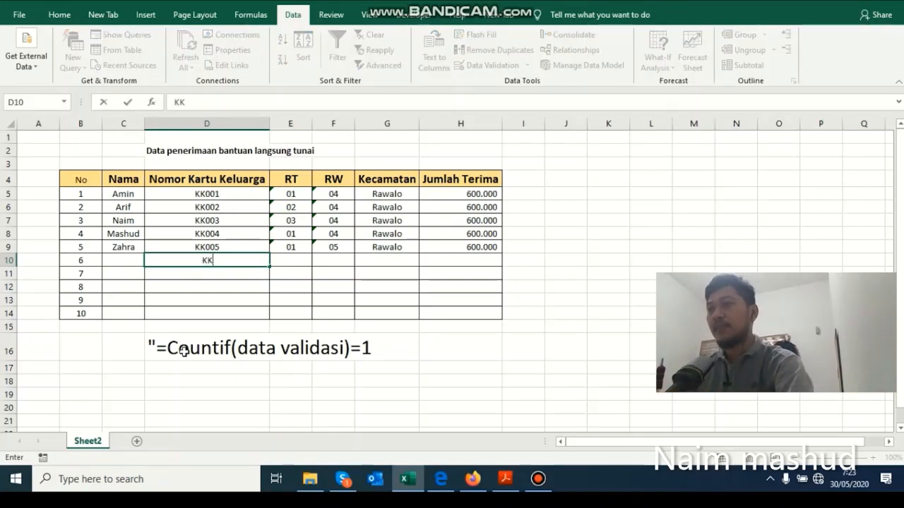
pyautogui.write('001')
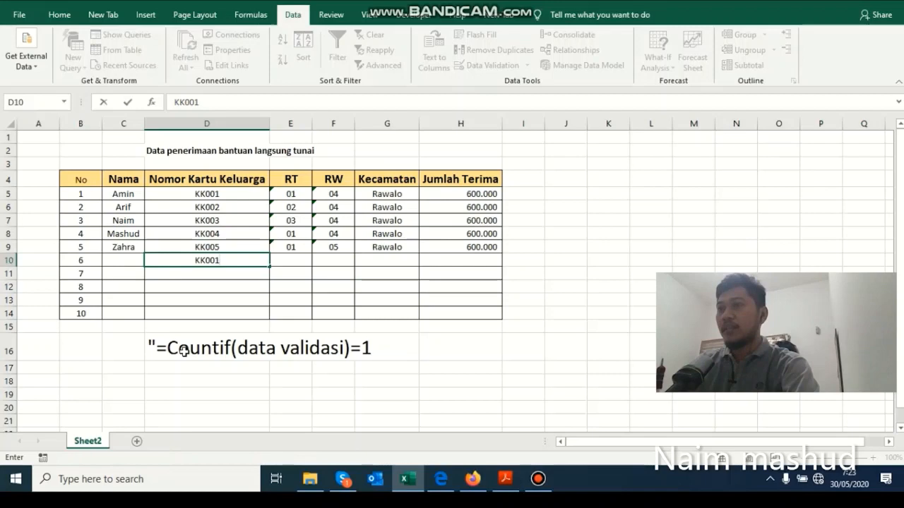
pyautogui.press('Return')
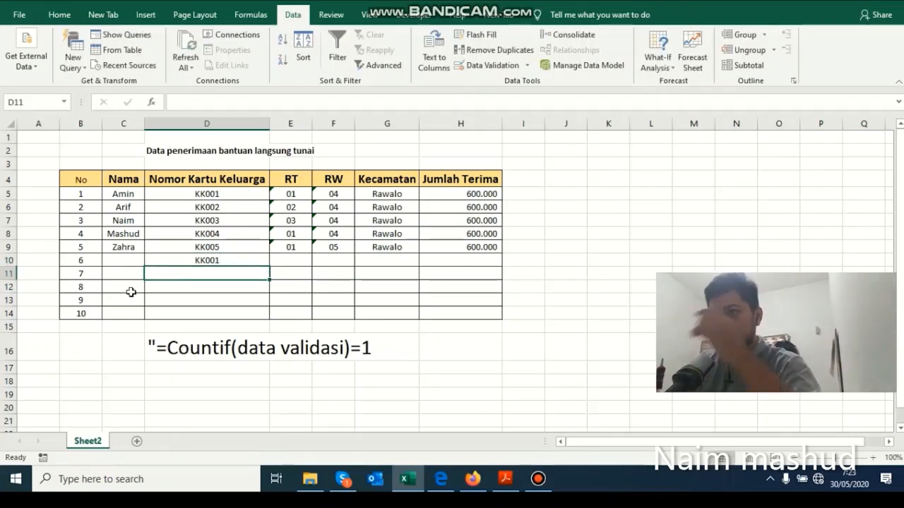
pyautogui.click(224, 260)
pyautogui.press('Delete')
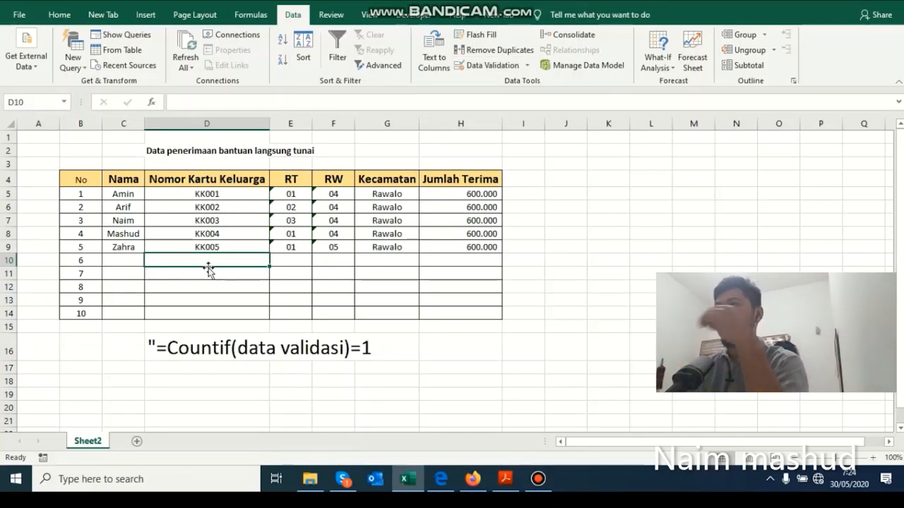
pyautogui.write('KK001')
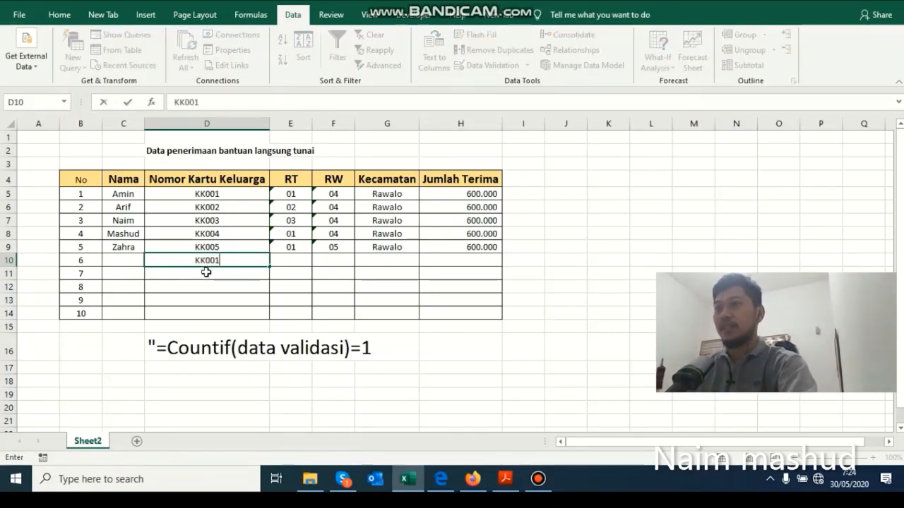
pyautogui.press('Return')
pyautogui.click(214, 261)
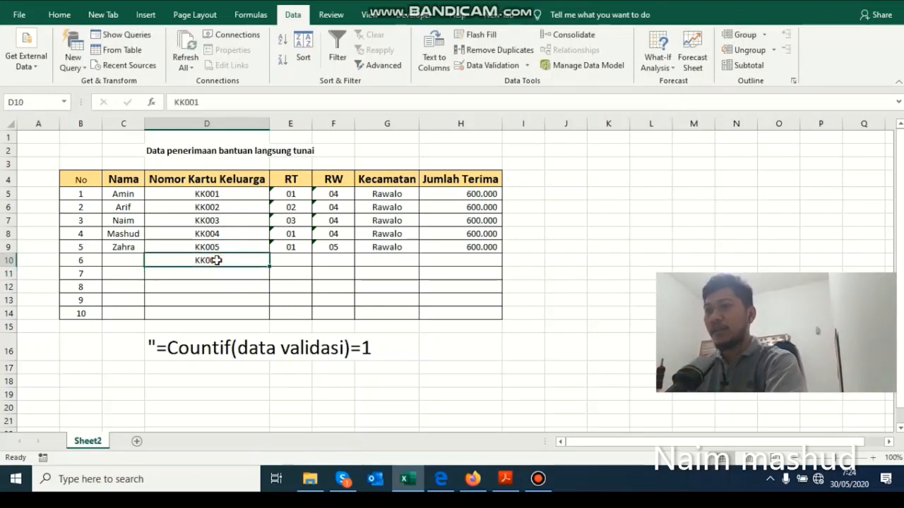
pyautogui.press('Delete')
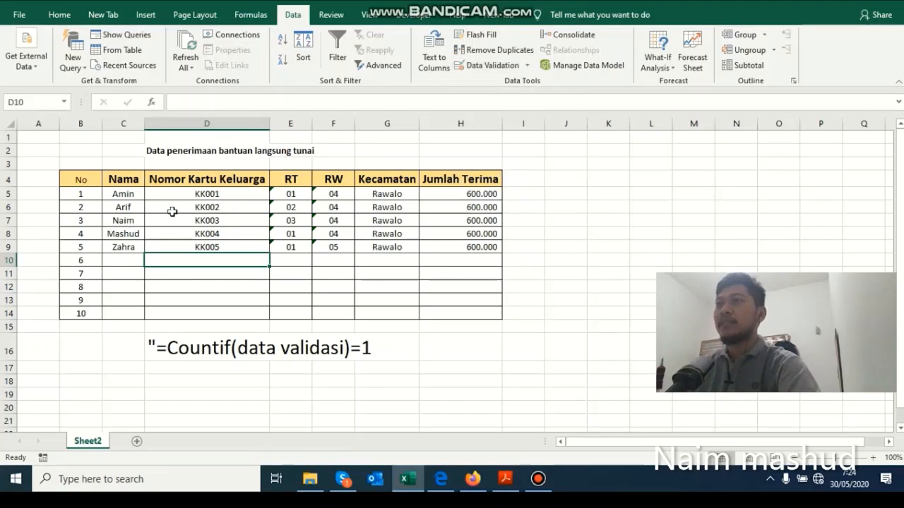
# Open Data Validation for the Nomor Kartu Keluarga cells D5:D14 and allow Custom criteria.
pyautogui.moveTo(187, 233); pyautogui.dragTo(185, 273)
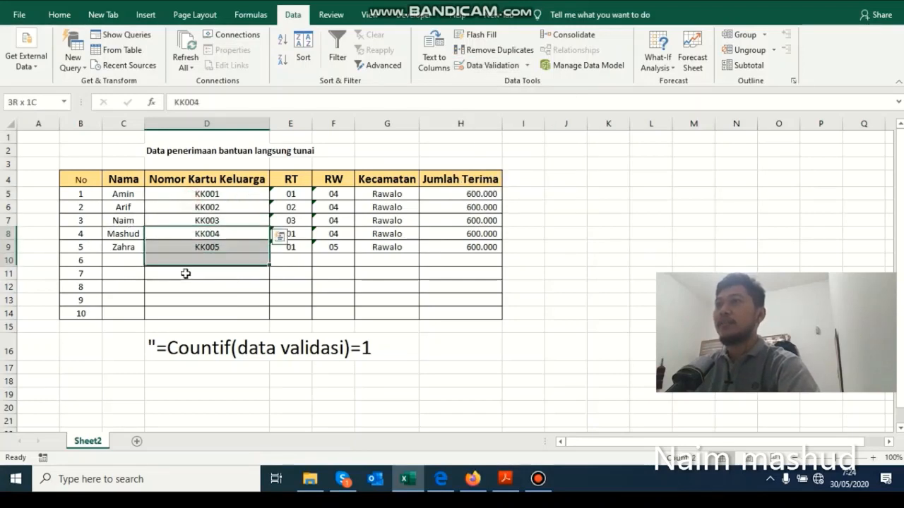
pyautogui.click(198, 200)
pyautogui.click(162, 236)
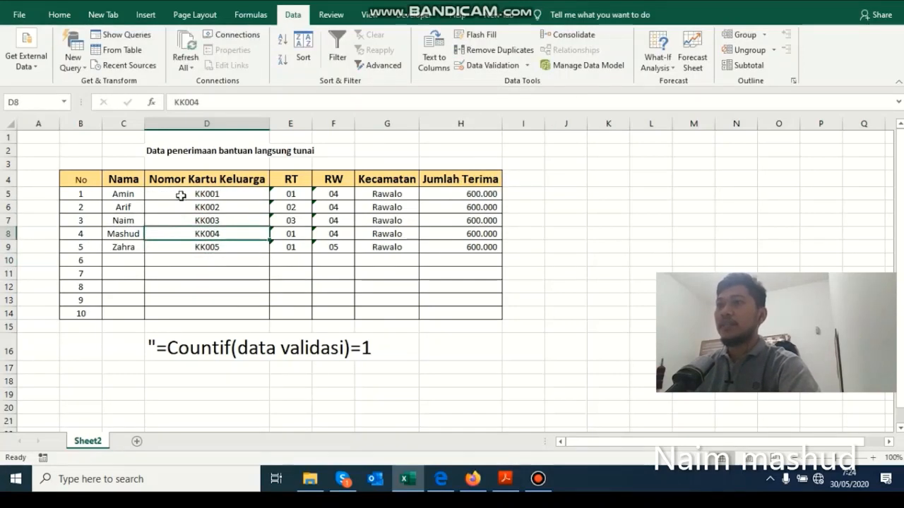
pyautogui.moveTo(180, 190); pyautogui.dragTo(179, 313)
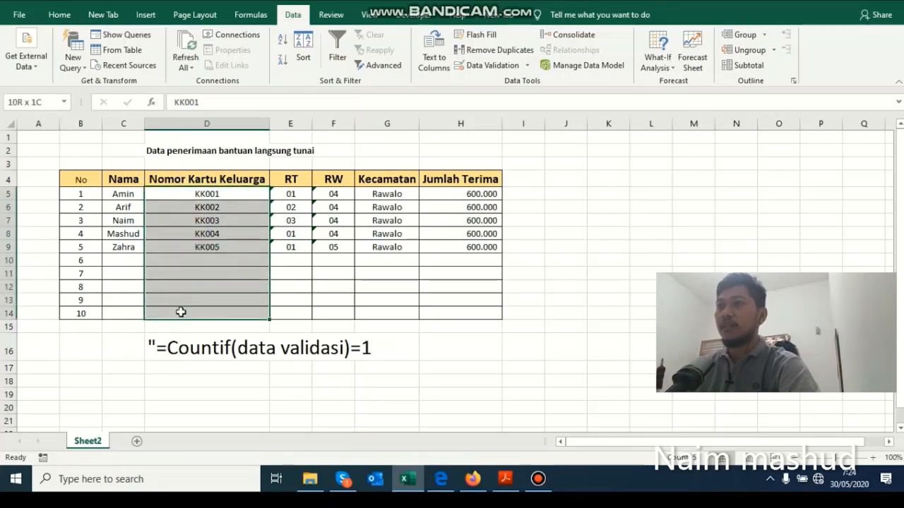
pyautogui.click(525, 69)
pyautogui.click(496, 83)
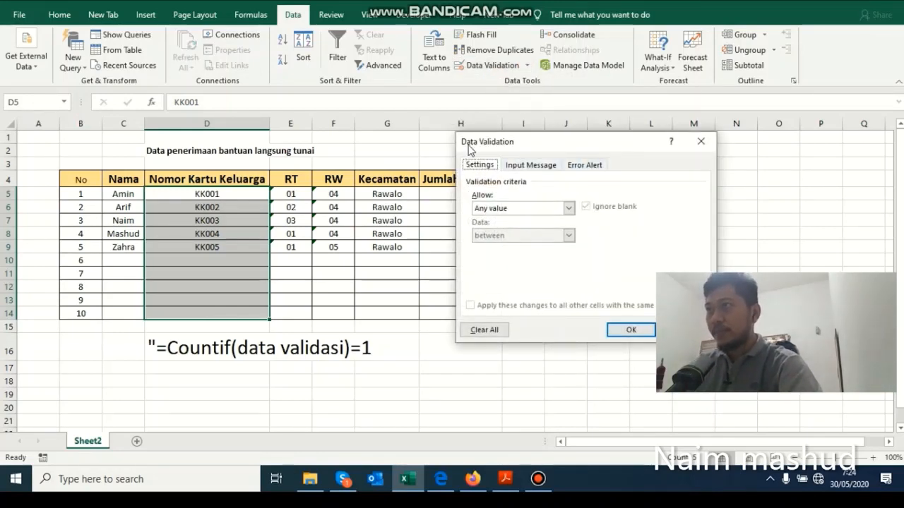
pyautogui.click(568, 209)
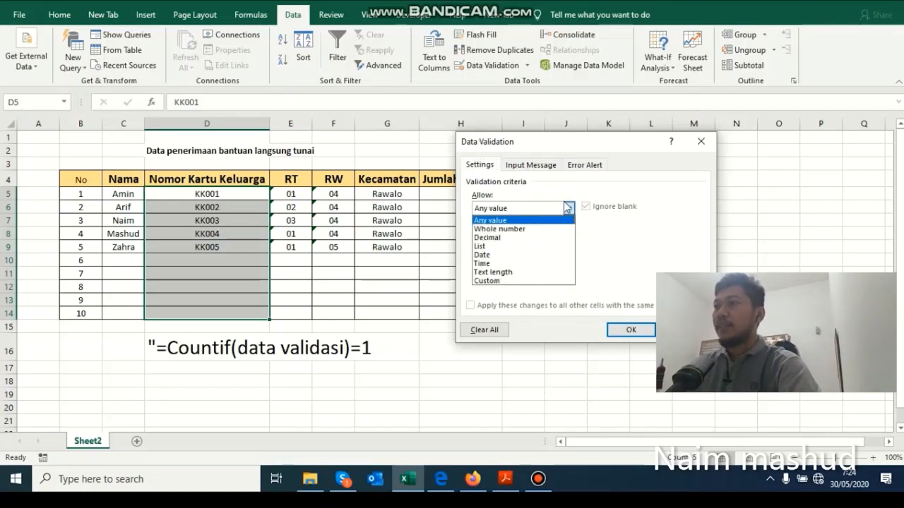
pyautogui.click(487, 281)
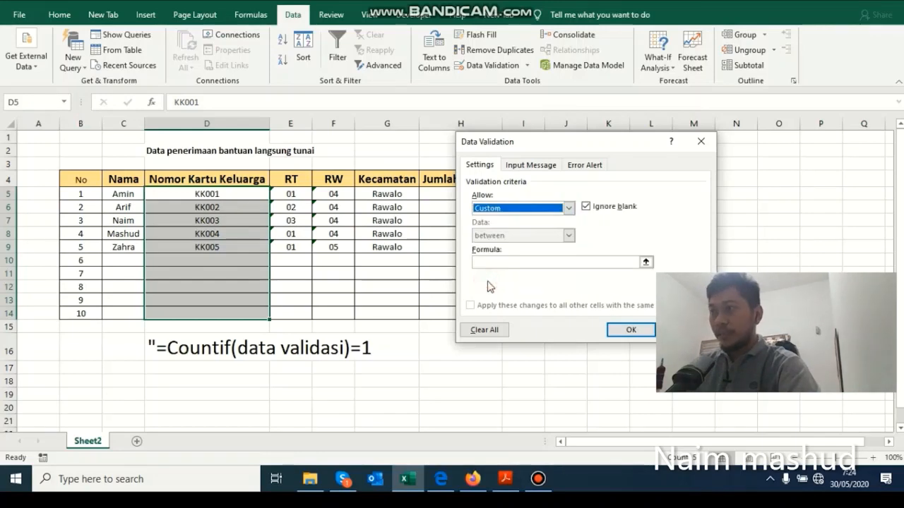
# Enter the validation formula =COUNTIF($D$5:$D$14;D5)=1 for the Nomor Kartu Keluarga cells.
pyautogui.click(484, 263)
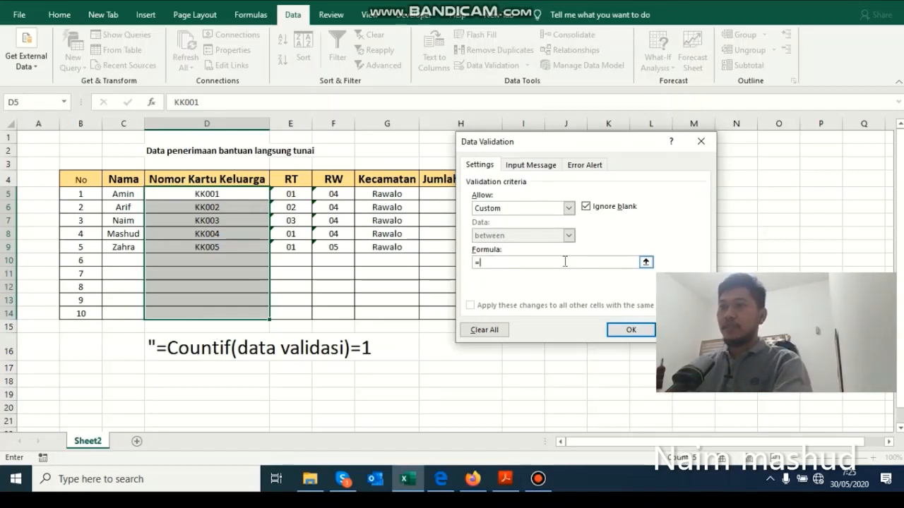
pyautogui.write('OUNTIF(')
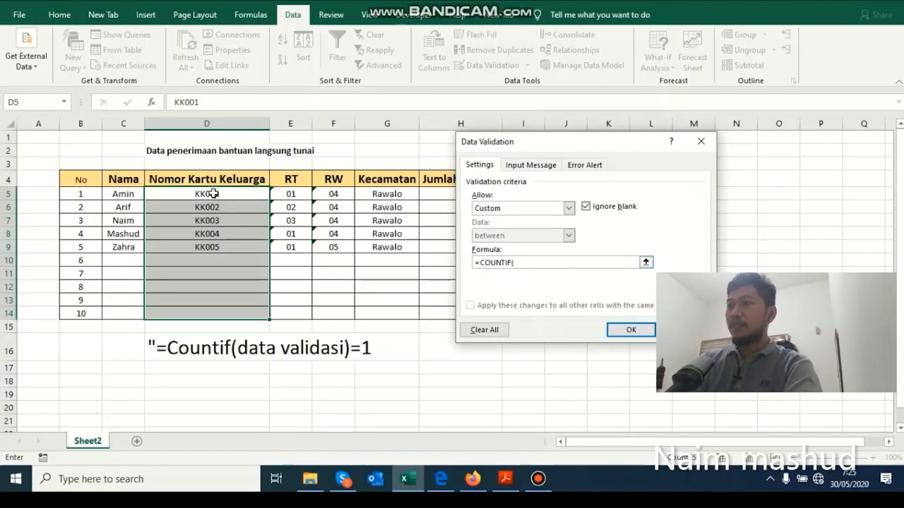
pyautogui.moveTo(212, 193); pyautogui.dragTo(218, 313)
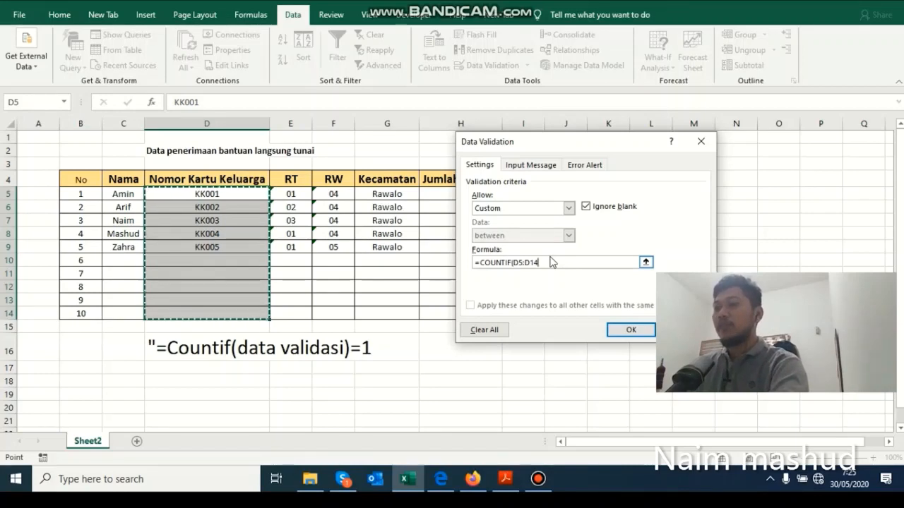
pyautogui.press('F4')
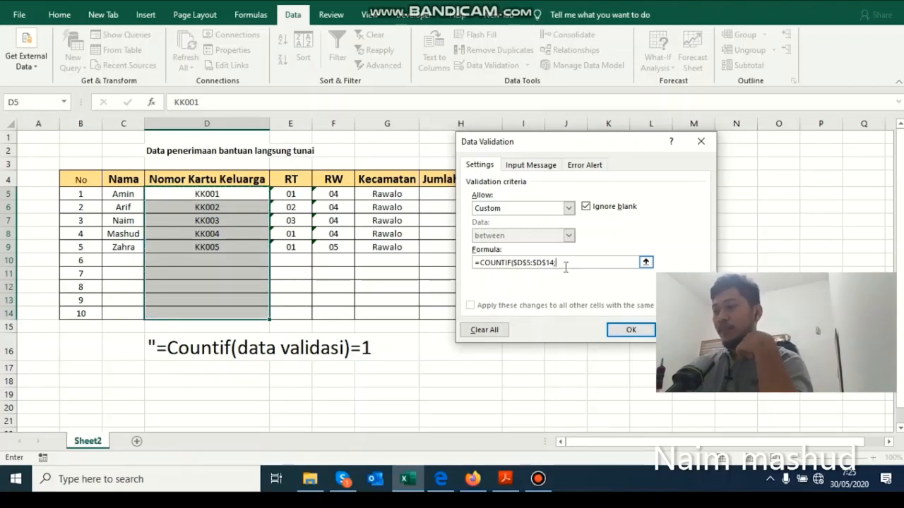
pyautogui.click(225, 192)
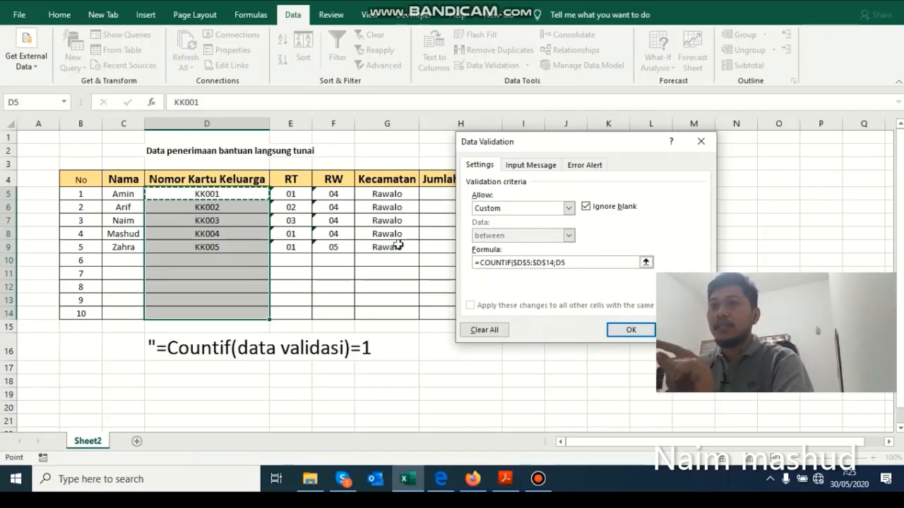
pyautogui.write(')=1')
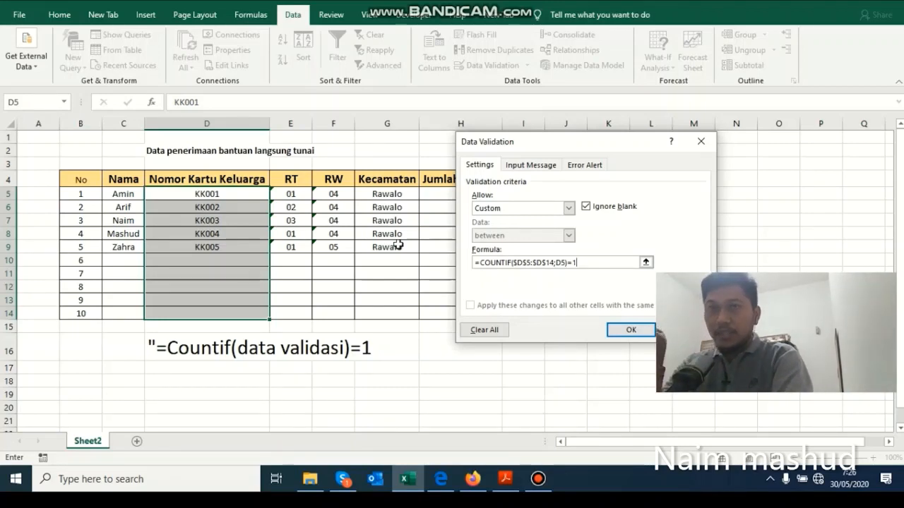
# Set the title of the validation's error alert to DATA SAMA.
pyautogui.click(583, 164)
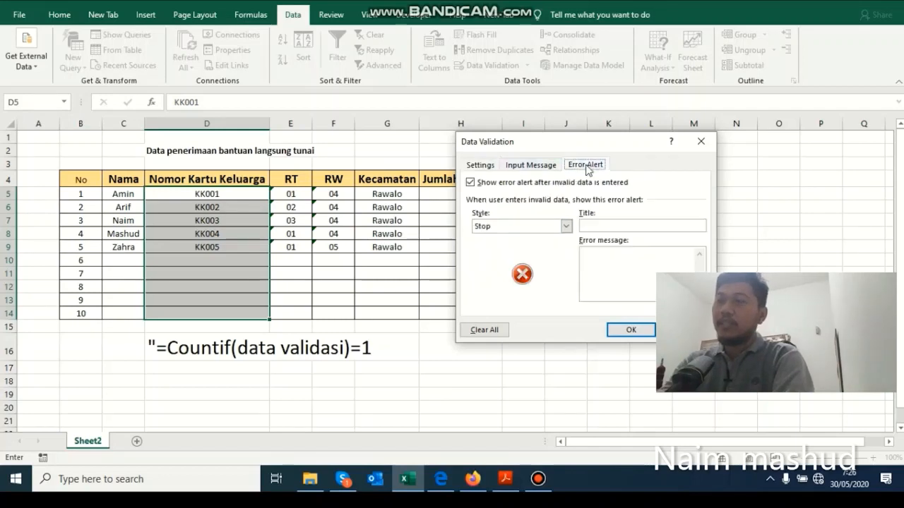
pyautogui.click(602, 226)
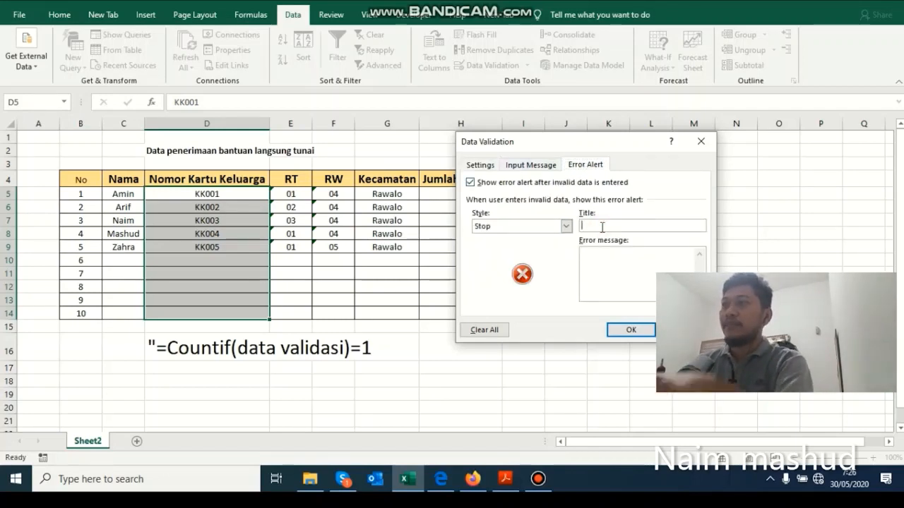
pyautogui.write('dATA')
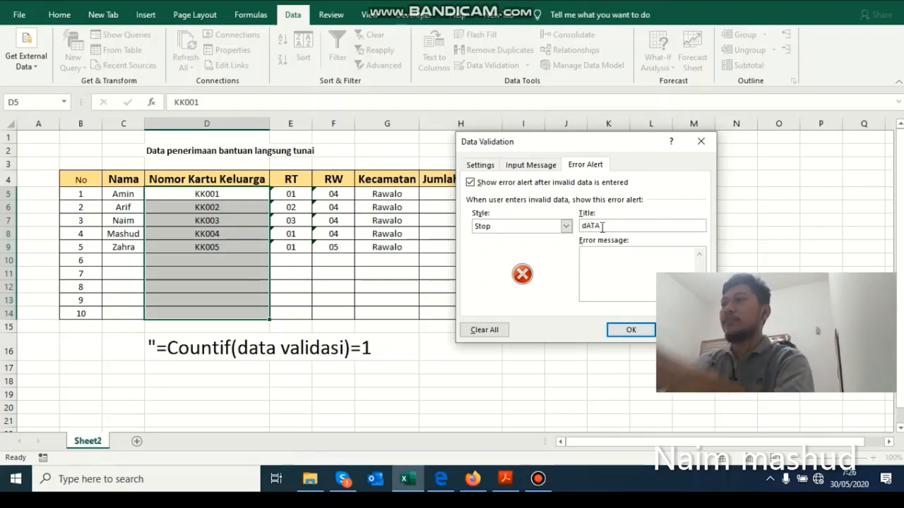
pyautogui.press('BackSpace')
pyautogui.press('BackSpace')
pyautogui.press('BackSpace')
pyautogui.write('DATA')
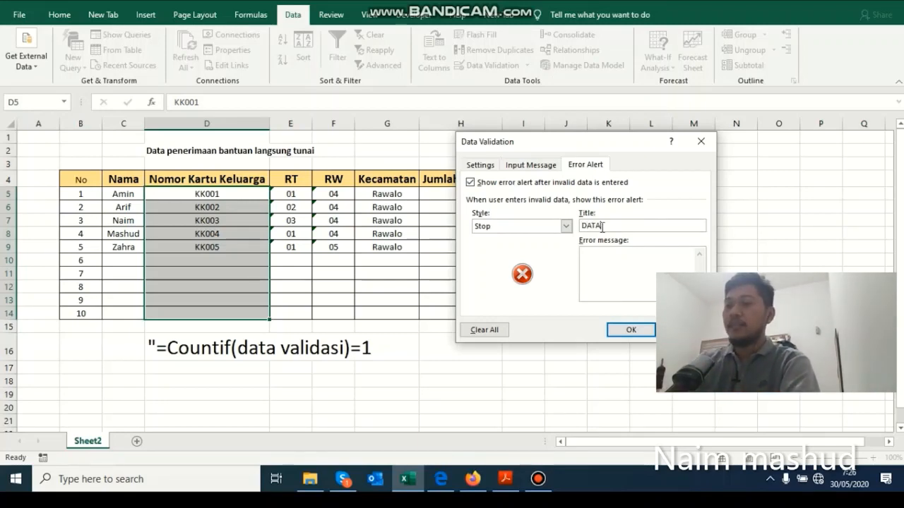
pyautogui.write(' SAMA')
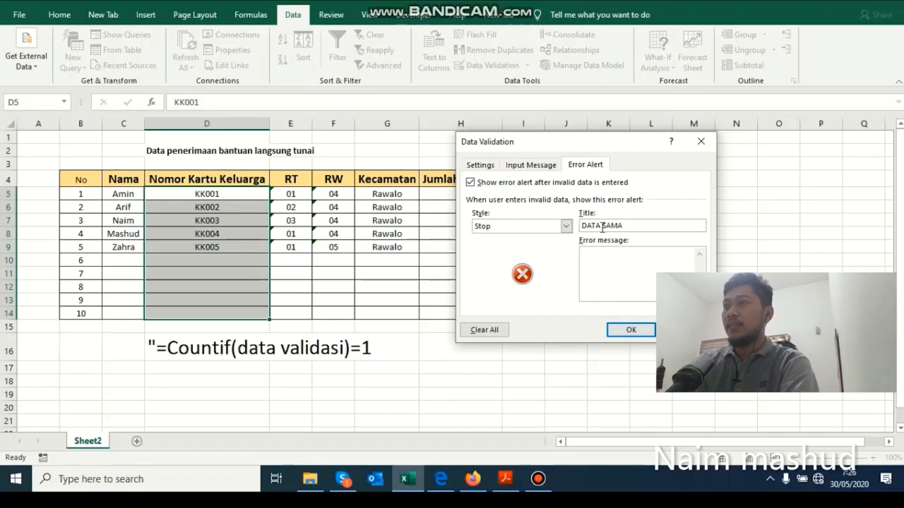
# Set the error message to JIKA DATA SAMA MAKA TERTOKAL and apply the data validation.
pyautogui.click(628, 263)
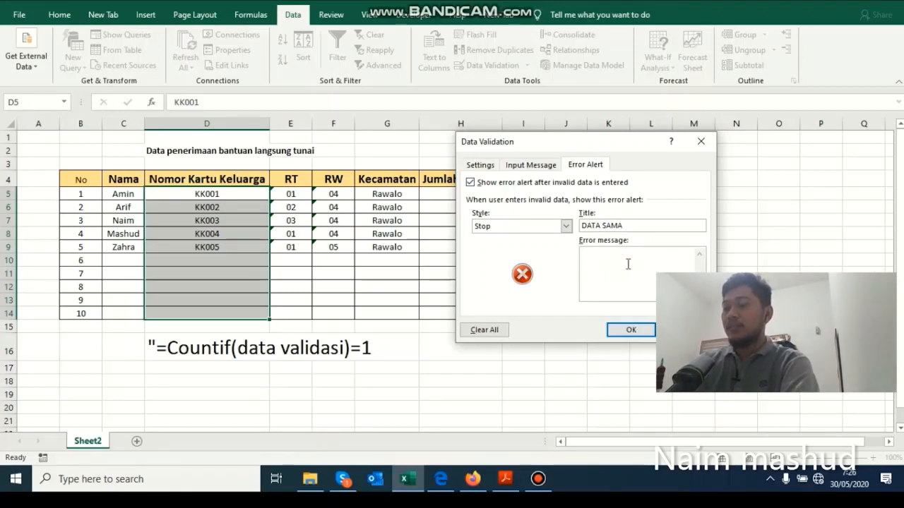
pyautogui.write('JIKA DATA SA')
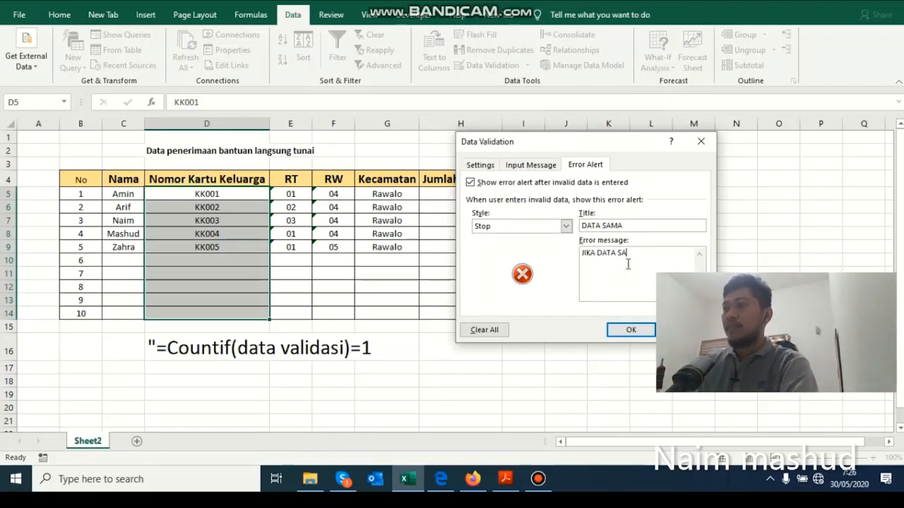
pyautogui.write('MA MAKA TER')
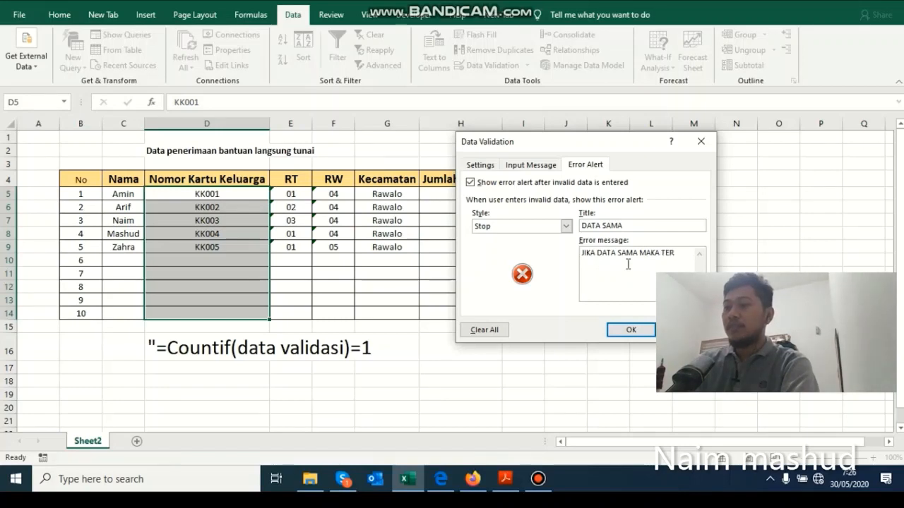
pyautogui.write('TOKAL')
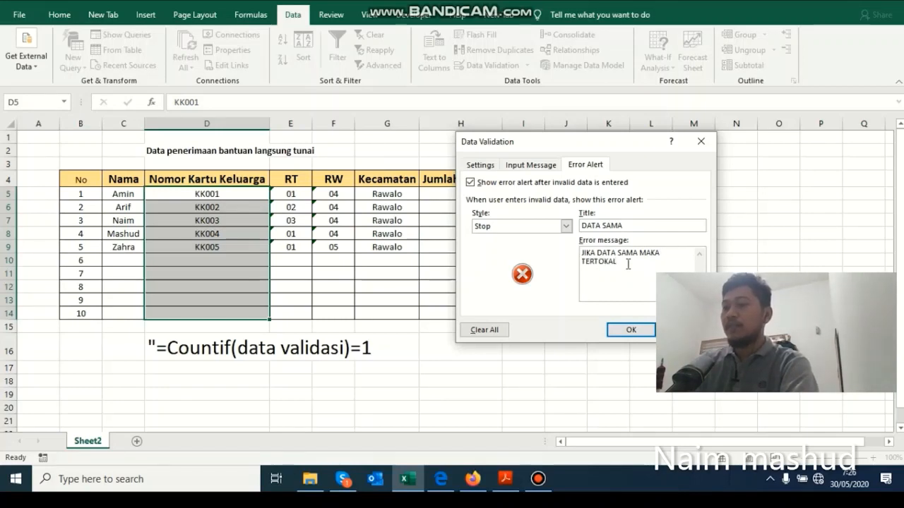
pyautogui.click(627, 328)
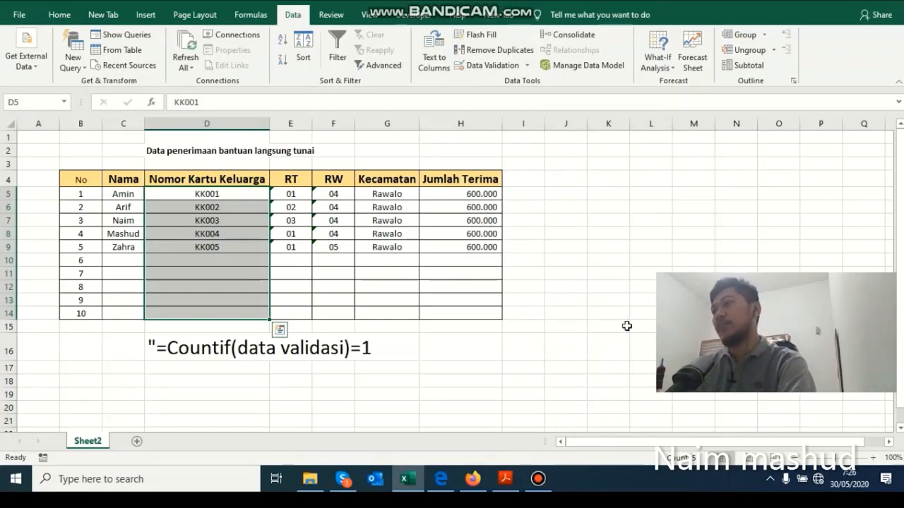
# Test the validation by entering the first record's family card number in cell D10, and cancel the entry.
pyautogui.click(237, 265)
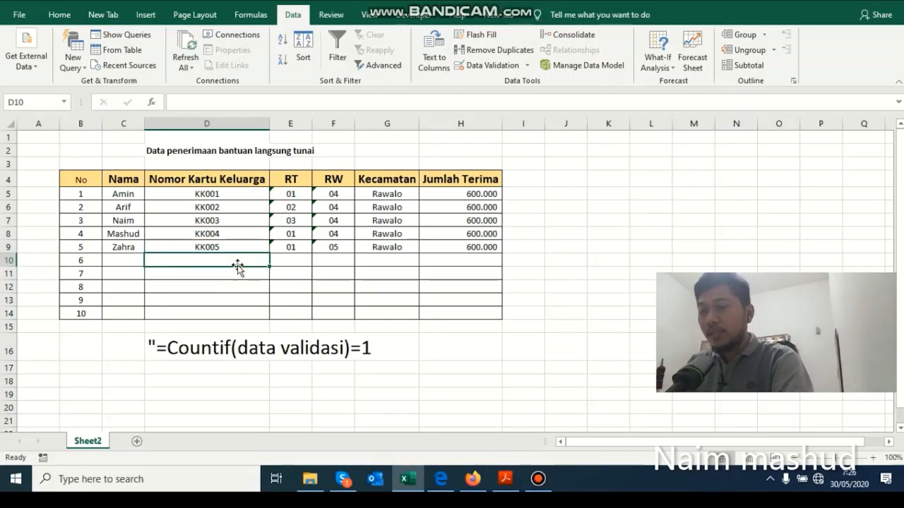
pyautogui.write('KK')
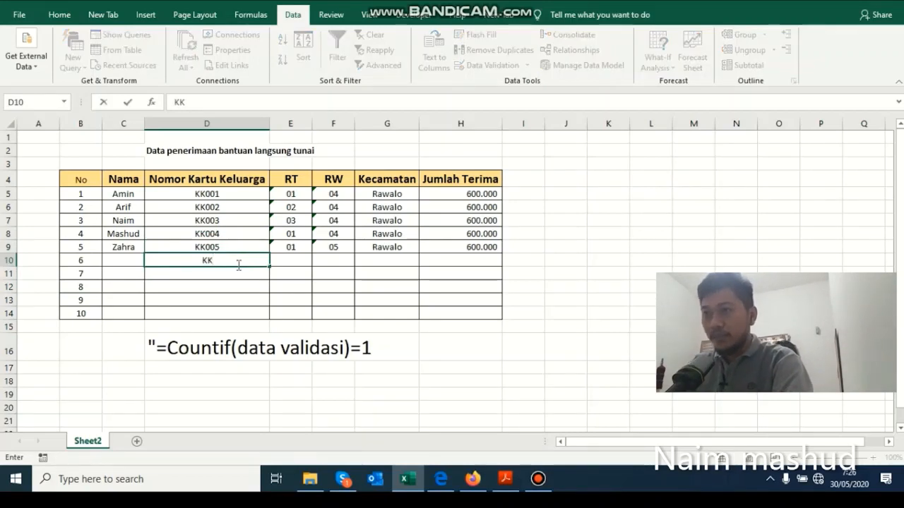
pyautogui.write('001')
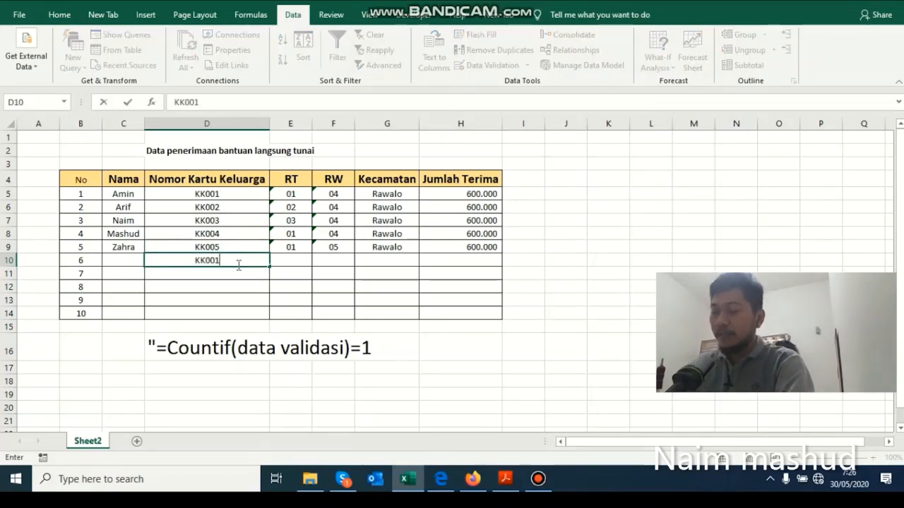
pyautogui.press('Return')
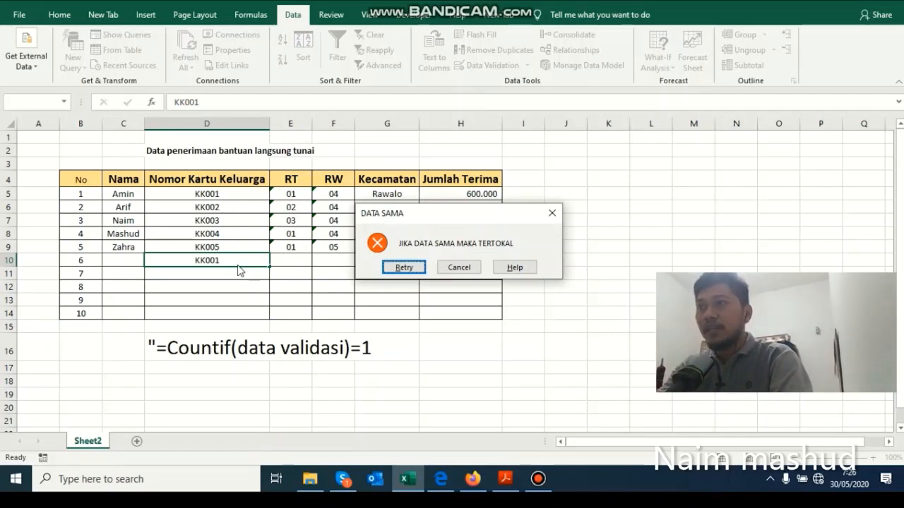
pyautogui.click(468, 268)
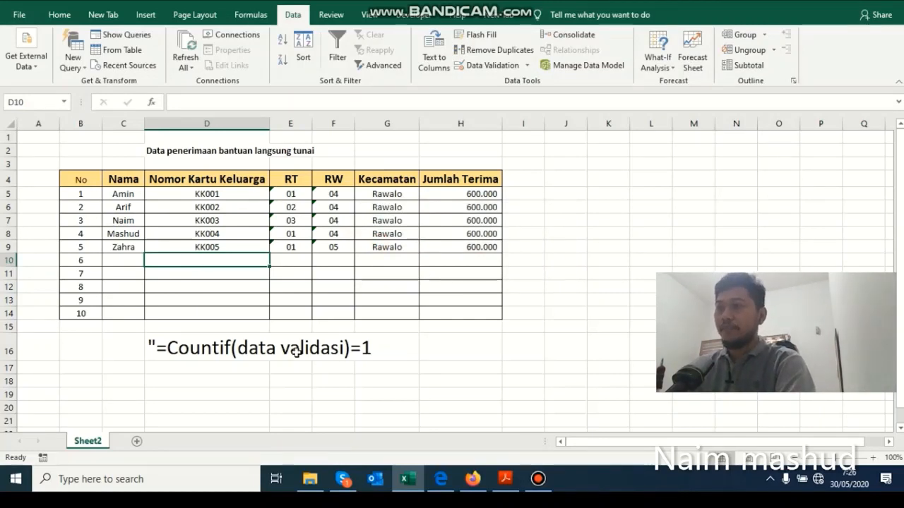
# Enter the next unused family card number in cell D10 and check the numbers in D5:D10.
pyautogui.write('KK006')
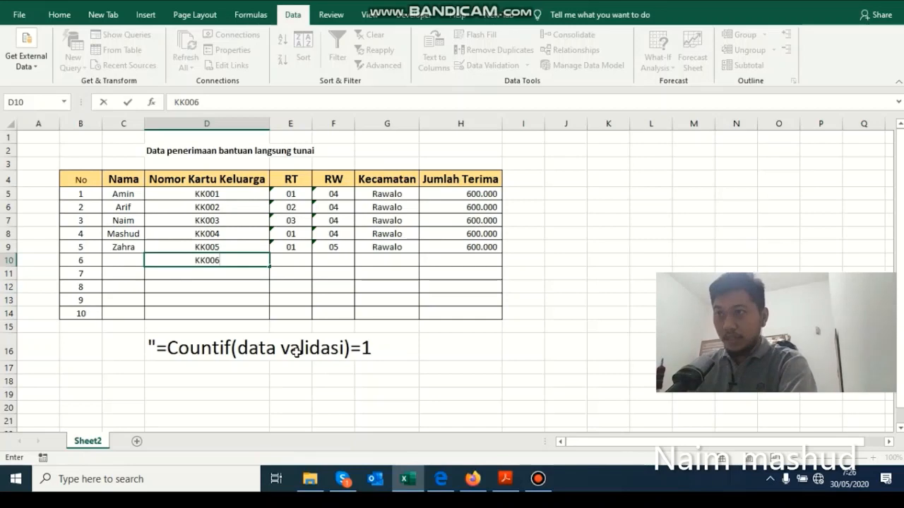
pyautogui.press('Return')
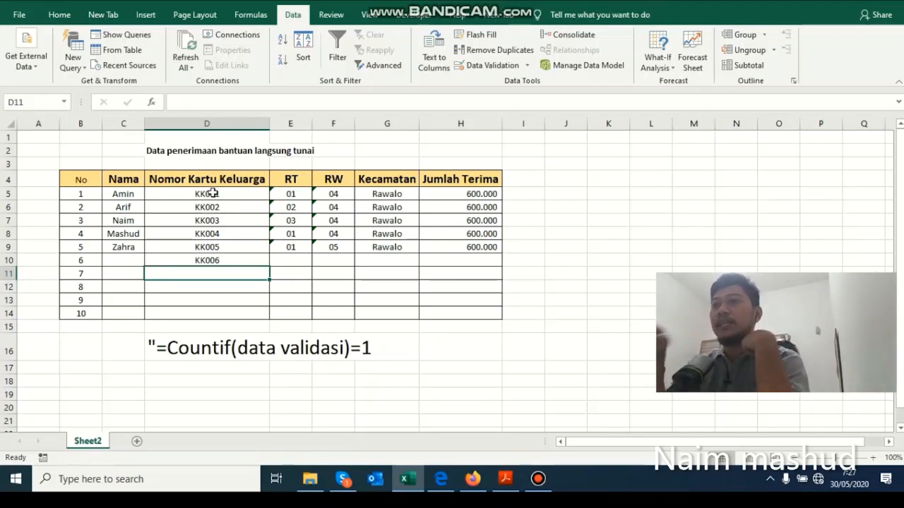
pyautogui.moveTo(212, 193); pyautogui.dragTo(208, 240)
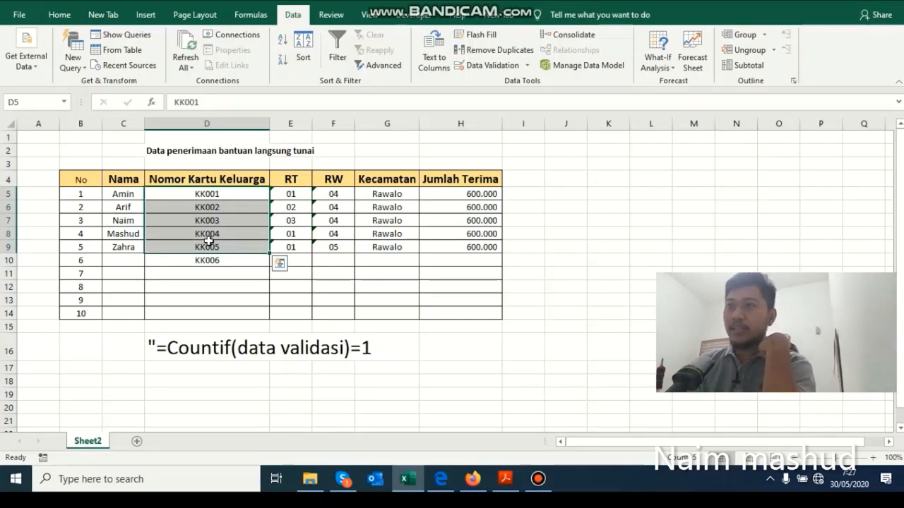
pyautogui.click(204, 259)
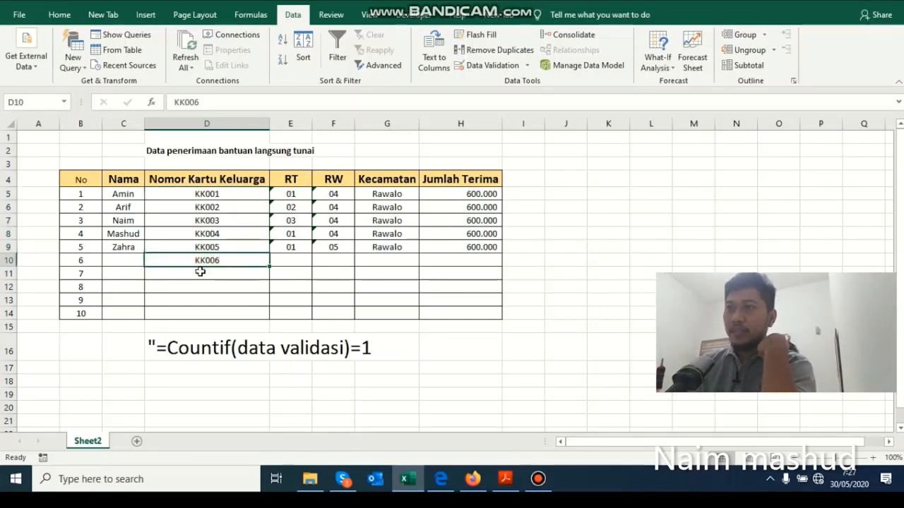
# Test the validation by entering the fourth record's family card number in cell D11, and dismiss the error alert.
pyautogui.click(201, 271)
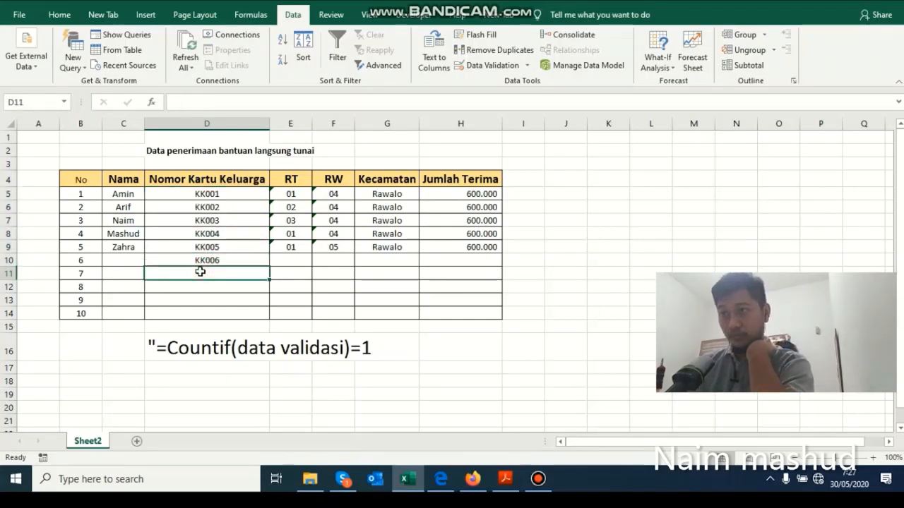
pyautogui.write('KK')
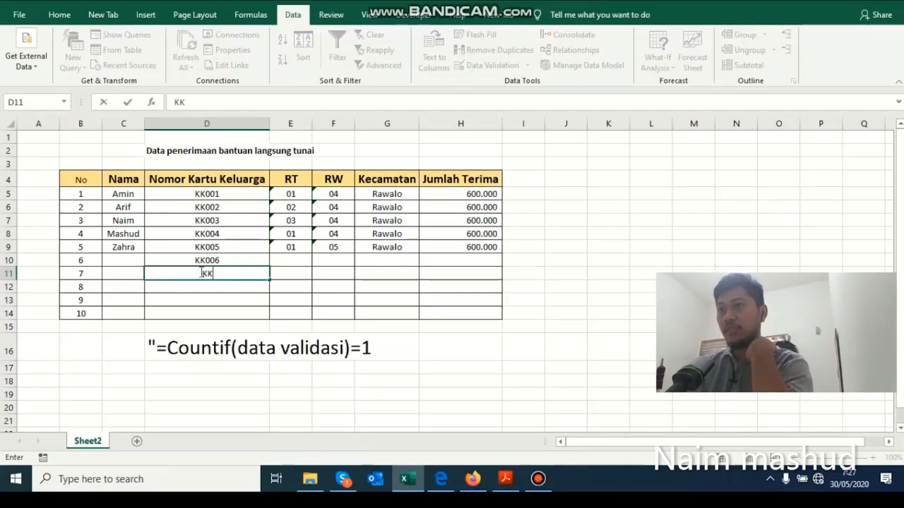
pyautogui.write('004')
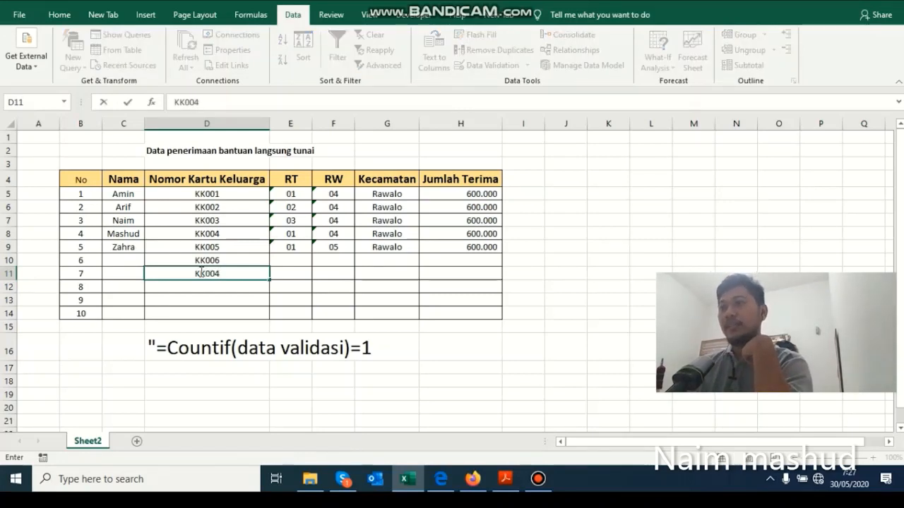
pyautogui.press('Return')
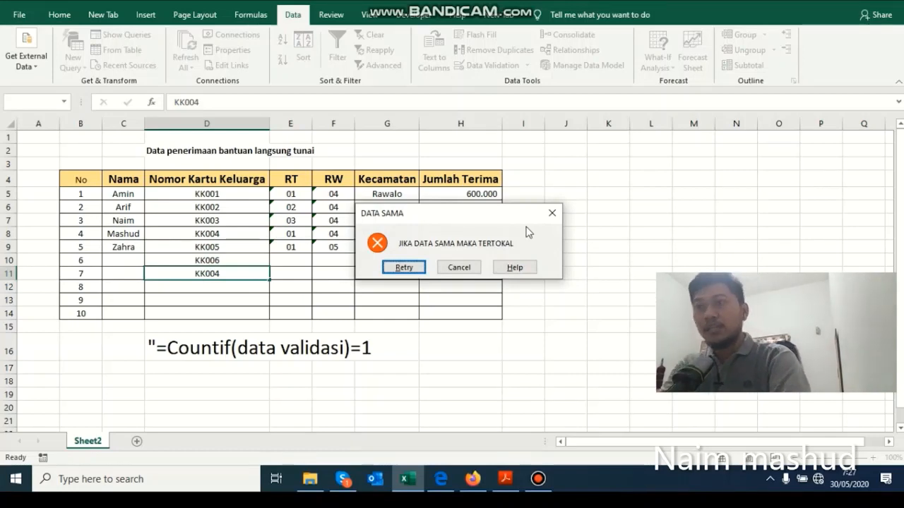
pyautogui.click(551, 213)
# Highlight the fourth record's family card number in cell D8 with a dark green fill.
pyautogui.click(206, 234)
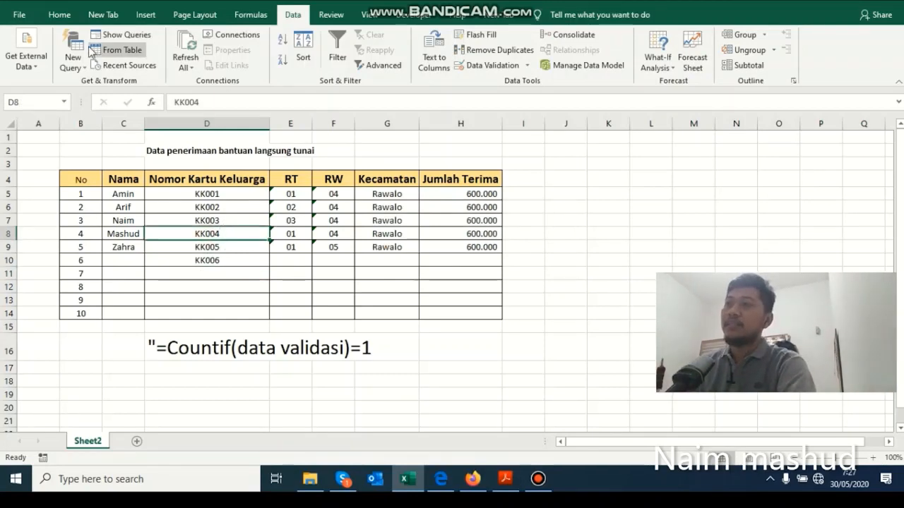
pyautogui.click(59, 15)
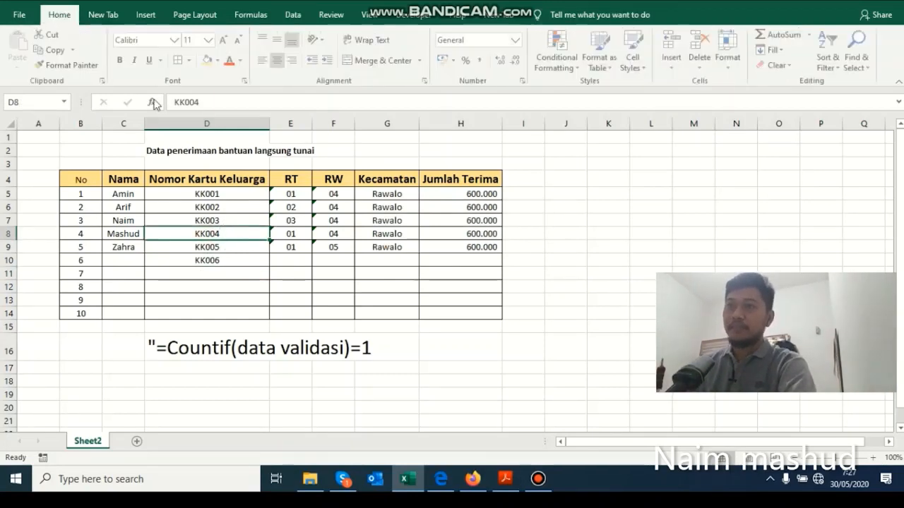
pyautogui.click(209, 60)
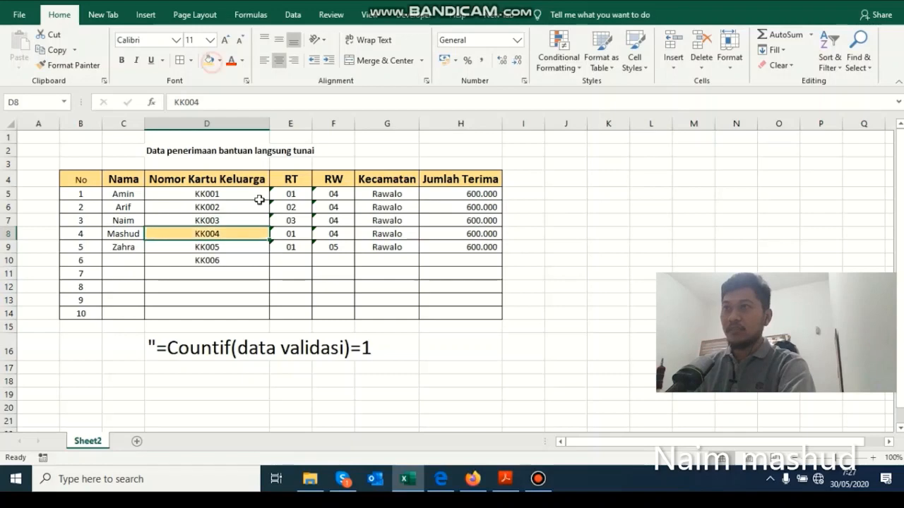
pyautogui.click(220, 60)
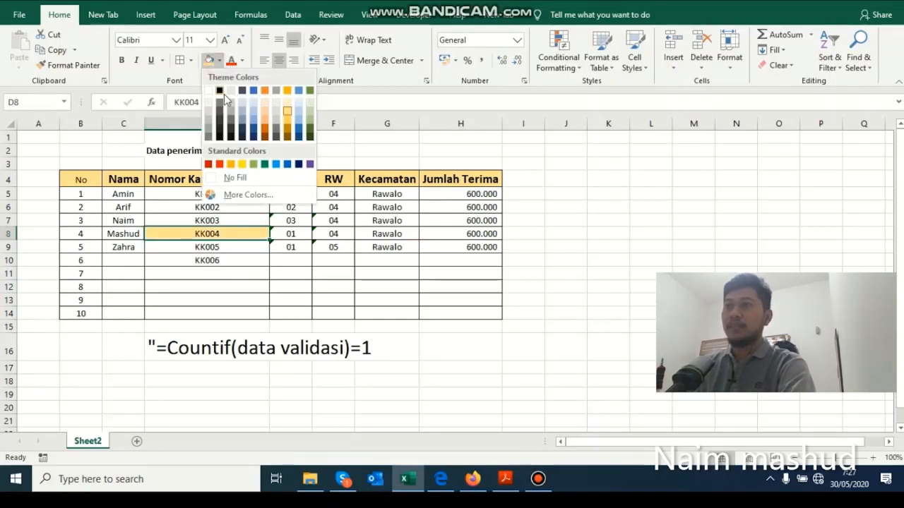
pyautogui.click(310, 136)
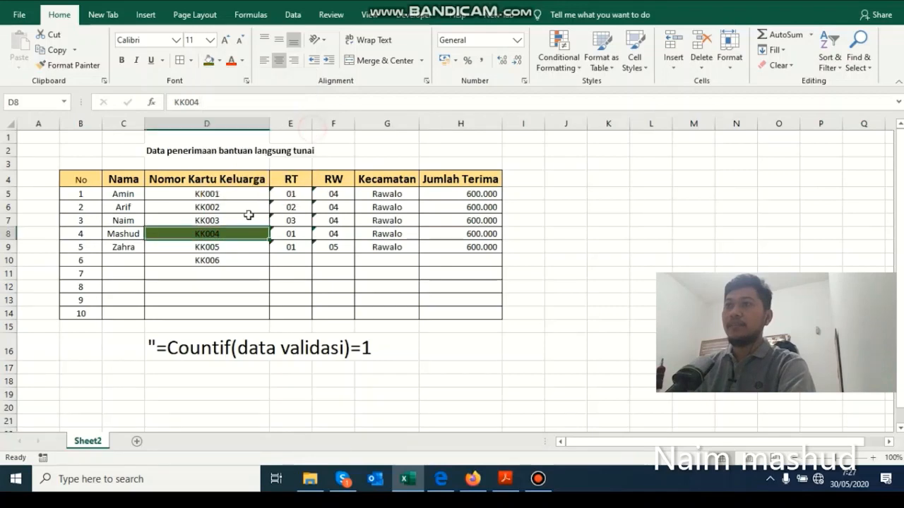
# Test the validation again by entering the green-highlighted family card number from D8 in cell D11, and dismiss the error alert.
pyautogui.click(228, 272)
pyautogui.write('KK')
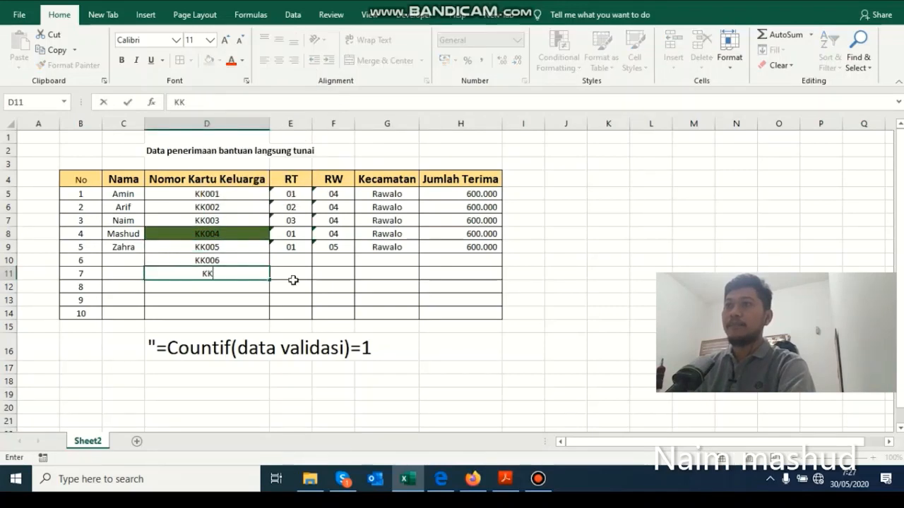
pyautogui.write('004')
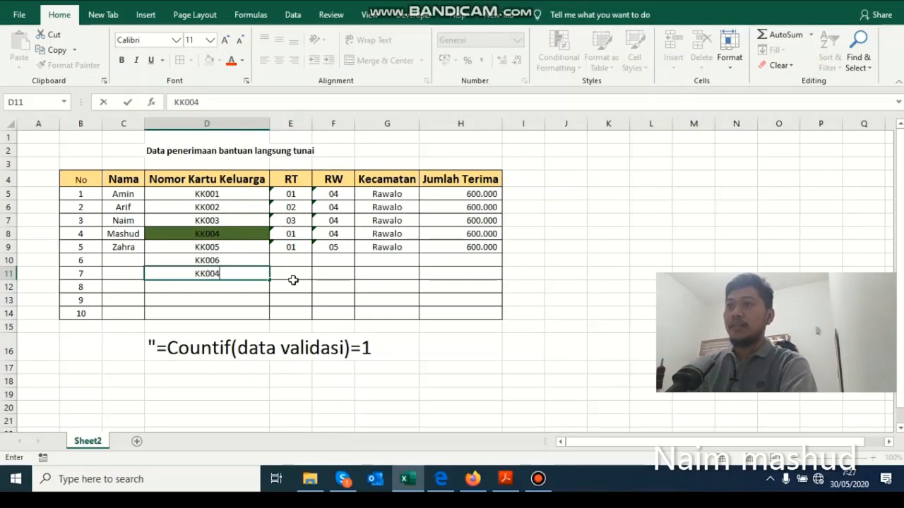
pyautogui.press('Return')
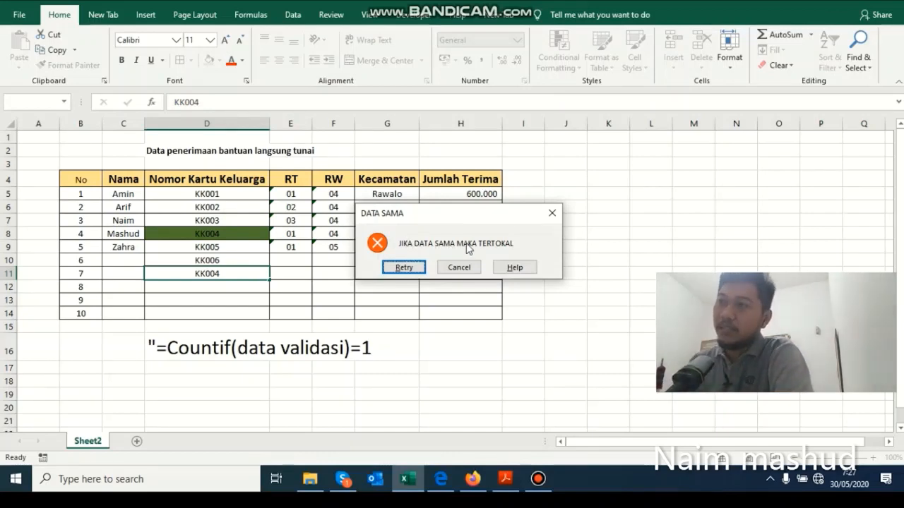
pyautogui.click(555, 213)
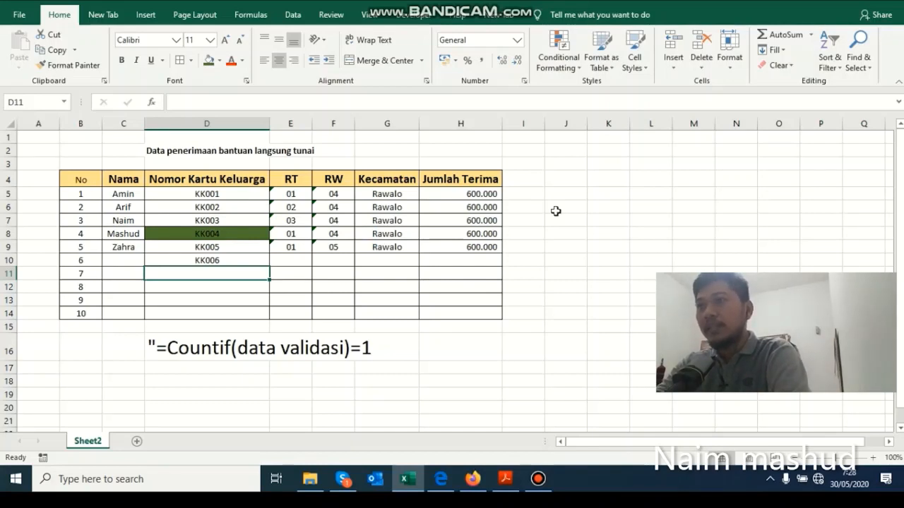
# Review the error alert and custom COUNTIF criteria in the data validation of cell D11, and close it without changes.
pyautogui.click(292, 14)
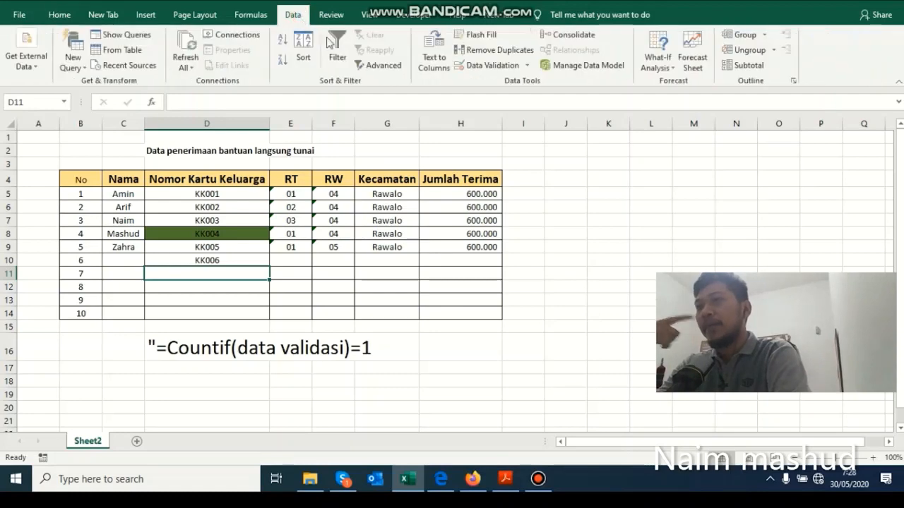
pyautogui.click(527, 66)
pyautogui.click(521, 82)
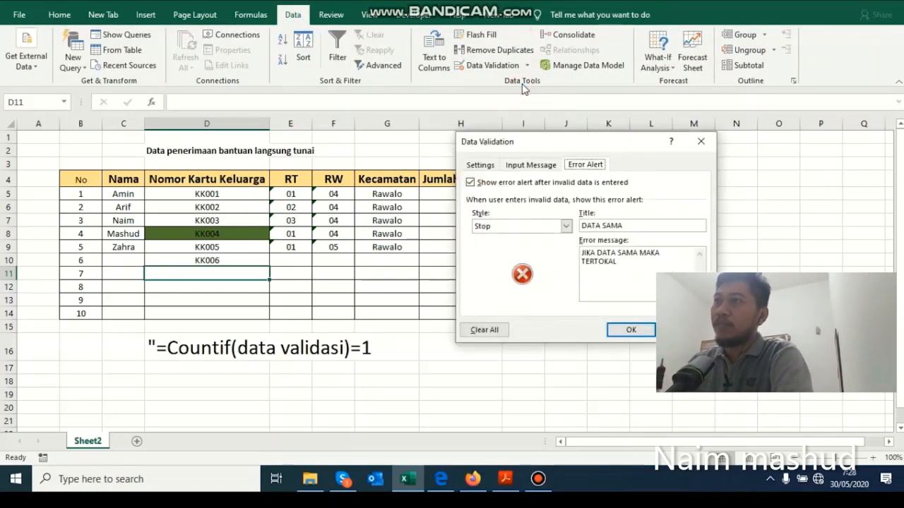
pyautogui.click(497, 166)
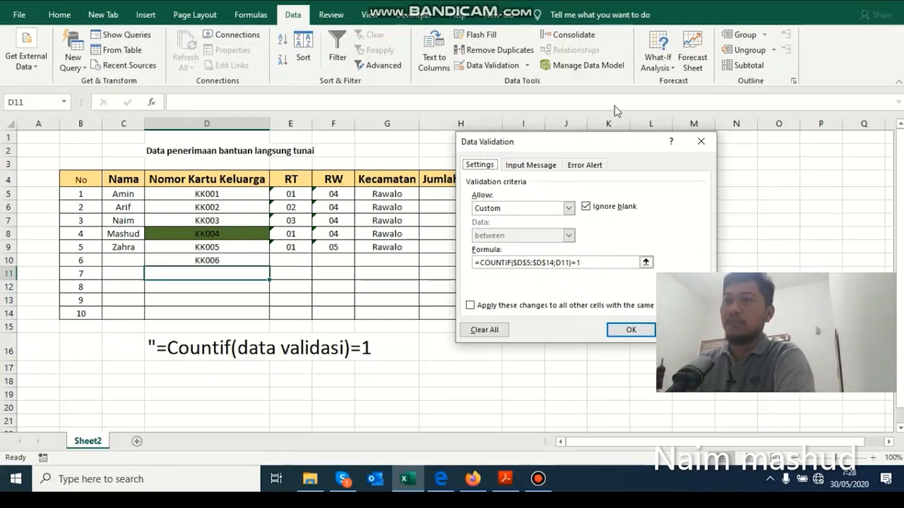
pyautogui.click(699, 141)
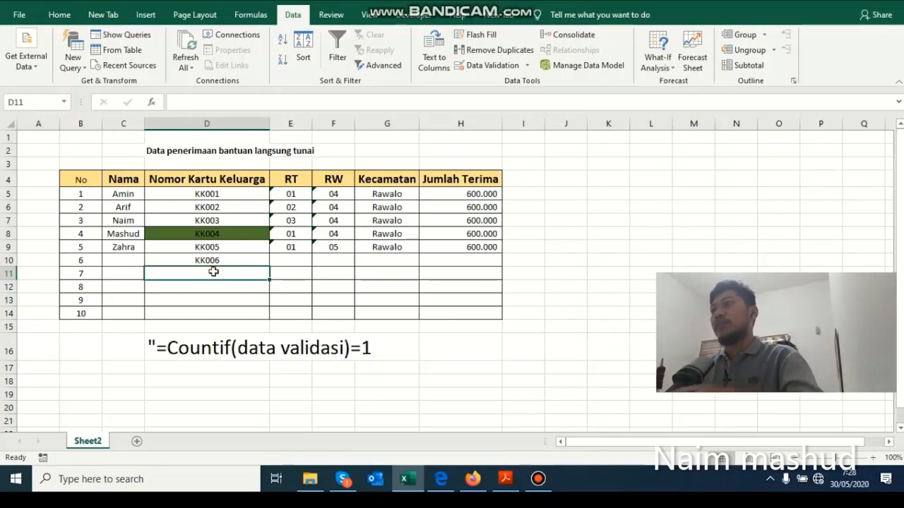
# Test cell D11 with the third record's family card number, cancelling that entry, and enter the next unused number in sequence instead.
pyautogui.write('KK003')
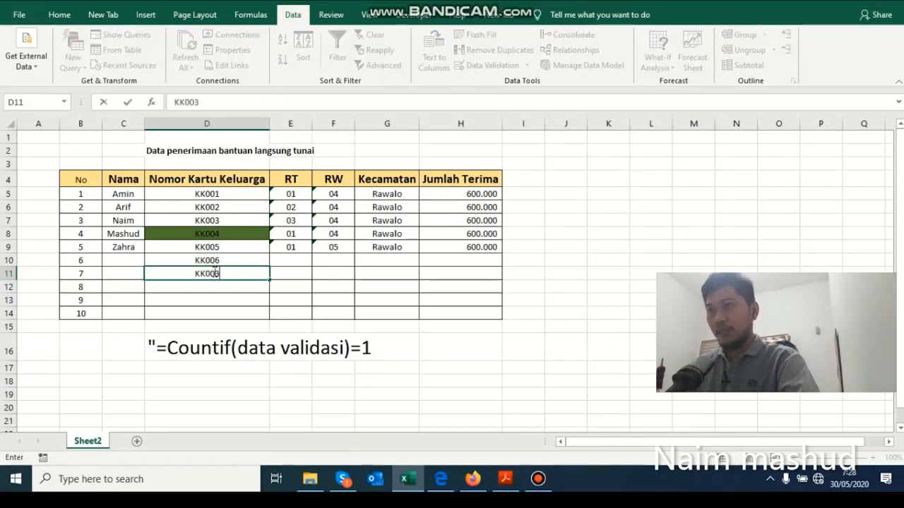
pyautogui.press('Return')
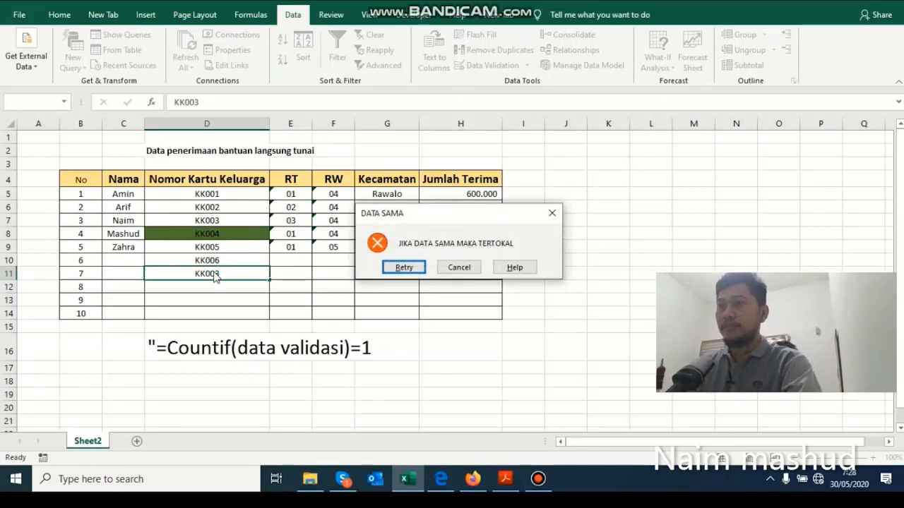
pyautogui.click(473, 268)
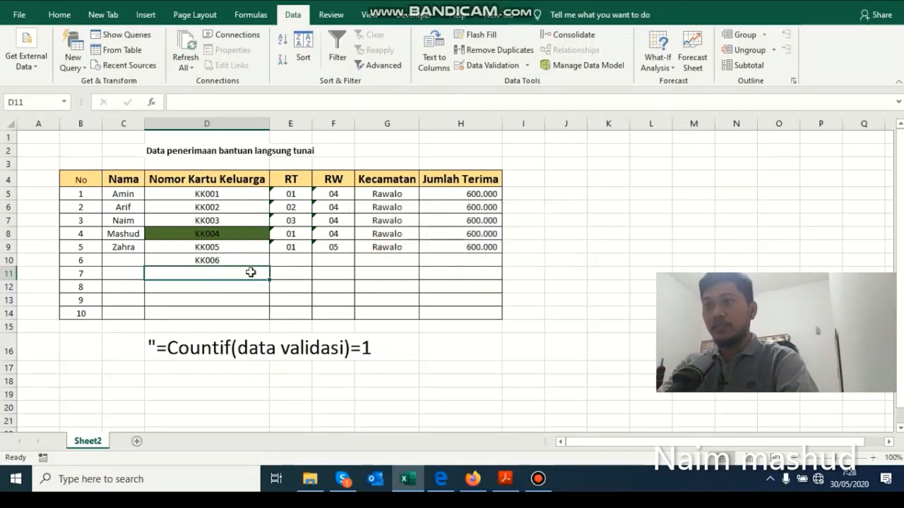
pyautogui.write('KK007')
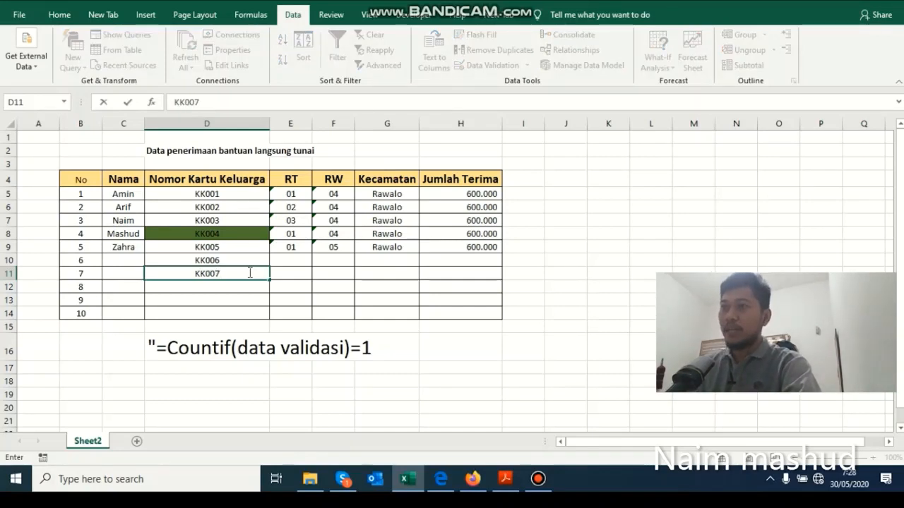
pyautogui.press('Return')
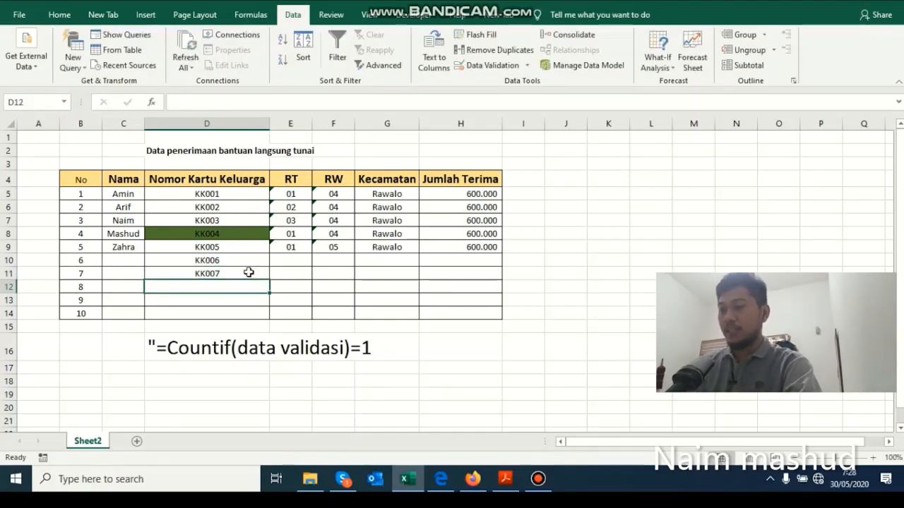